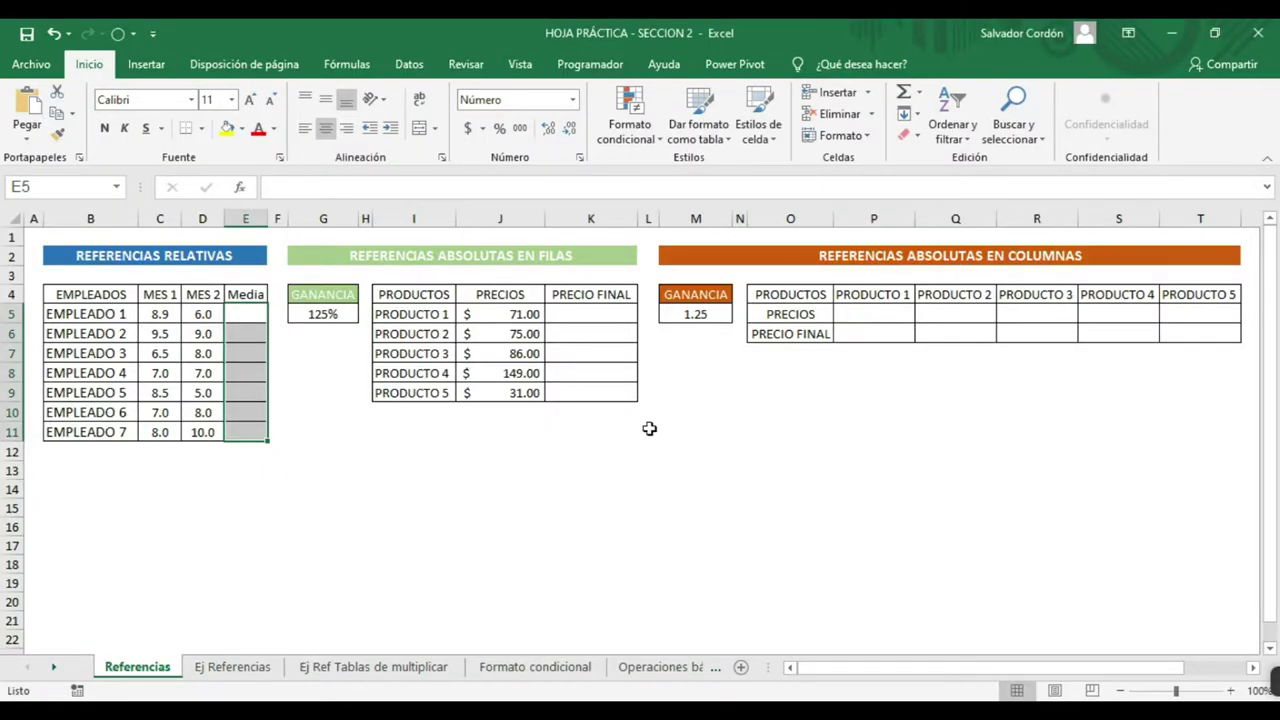
- Show the Referencias sheet of HOJA PRÁCTICA - SECCION 2 with its three practice tables
click(648, 429)
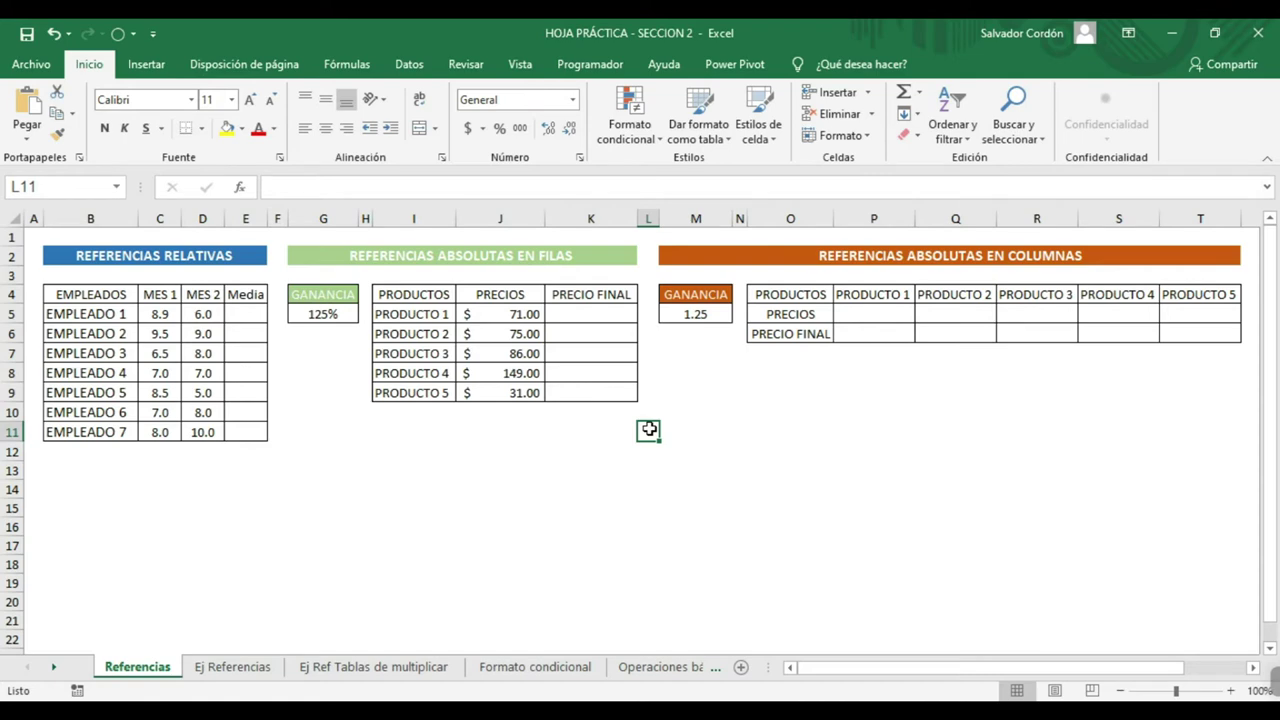
scroll(649, 429, up, 6)
click(696, 558)
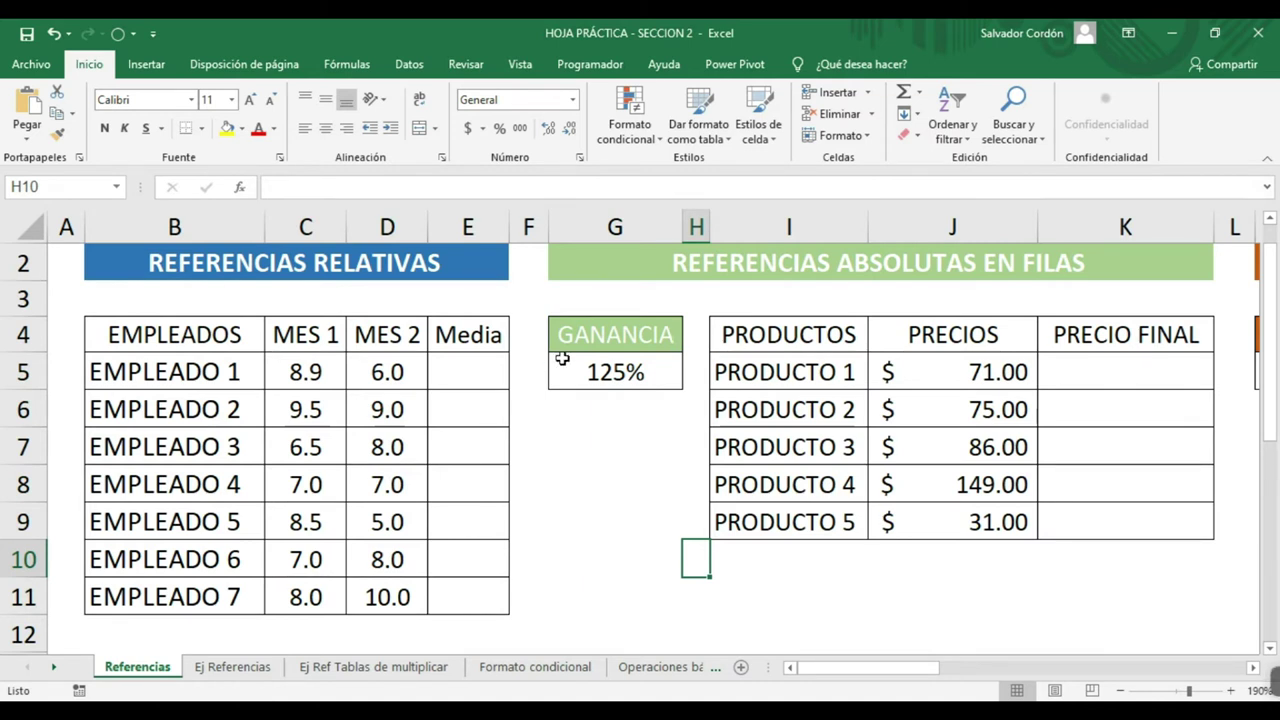
- Start a PROMEDIO formula in E5, the Media cell for EMPLEADO 1
click(500, 367)
text(PRO)
key(BackSpace)
key(BackSpace)
key(BackSpace)
text(=P)
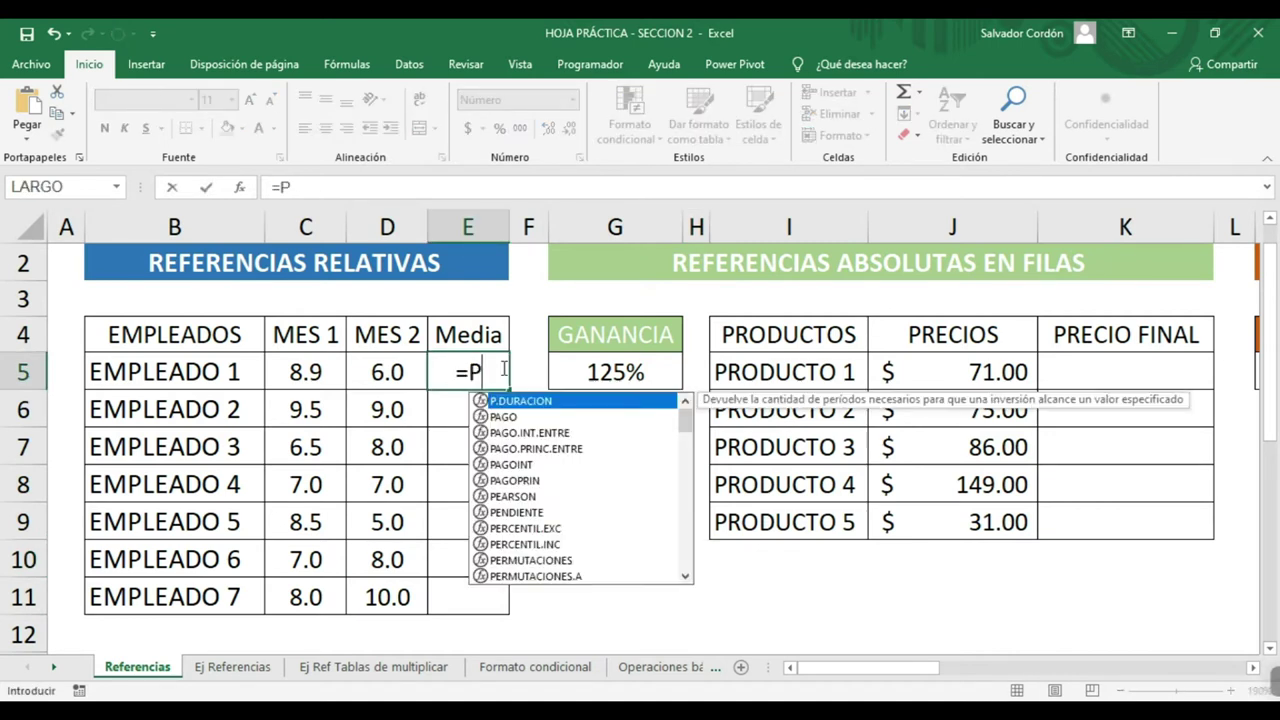
text(ROD)
key(BackSpace)
text(med)
key(Tab)
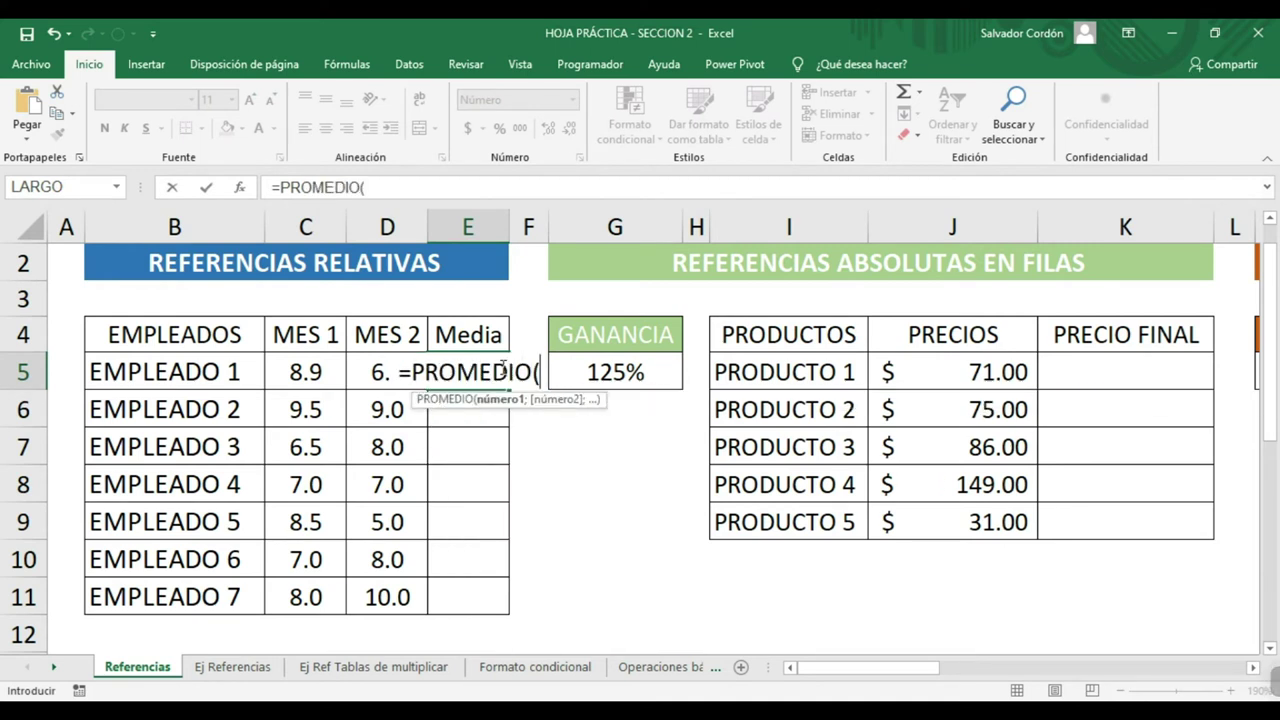
- Complete the formula as =PROMEDIO(C5:D5) so EMPLEADO 1's average shows 7.5
drag(306, 378, 387, 378)
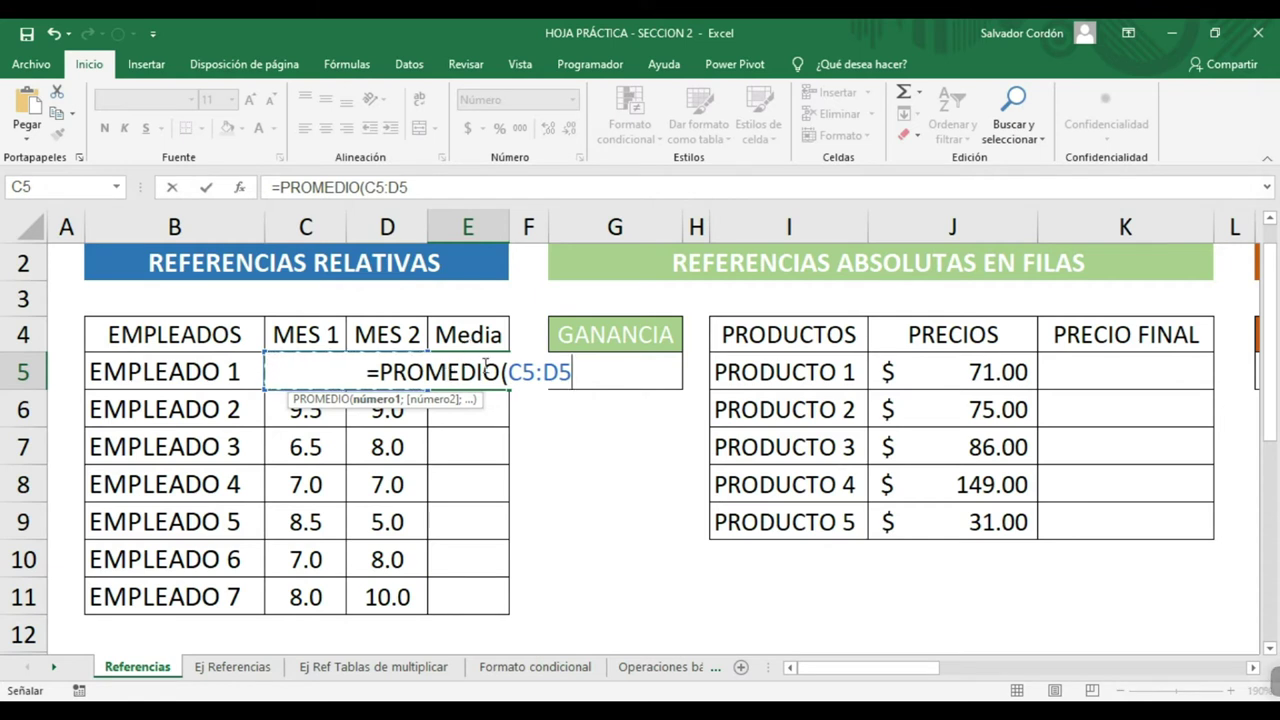
drag(511, 372, 572, 372)
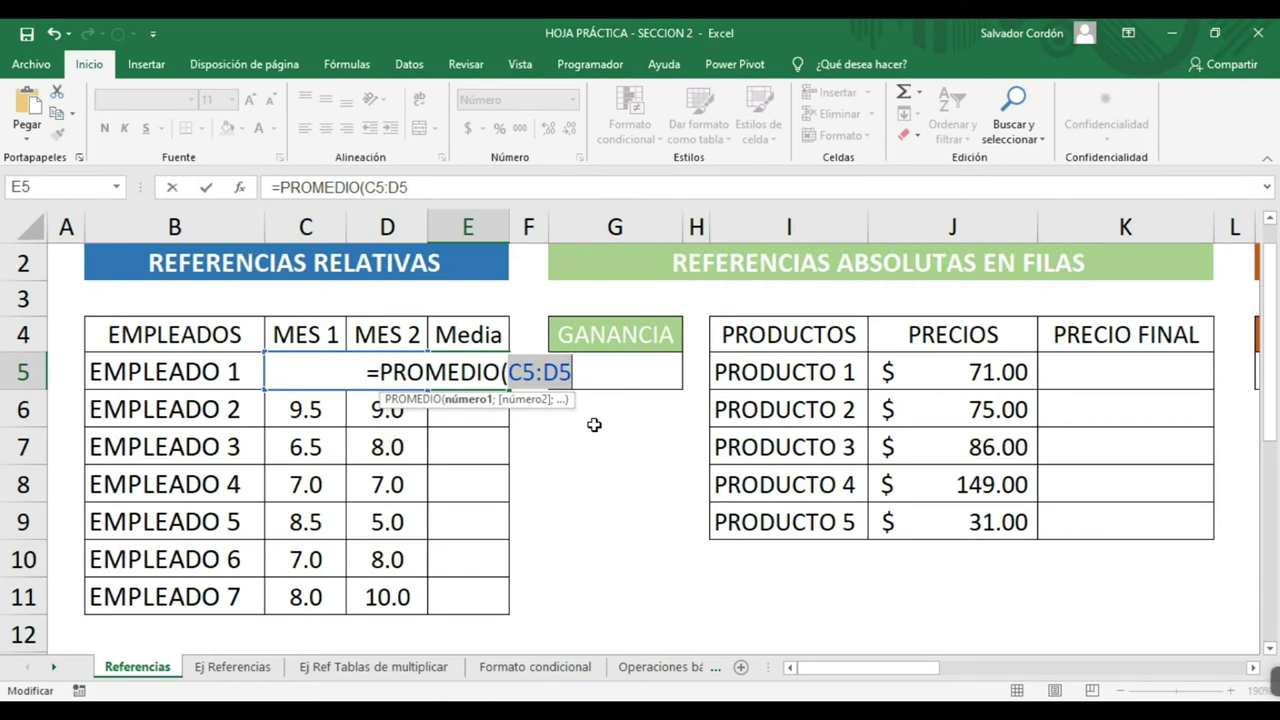
text())
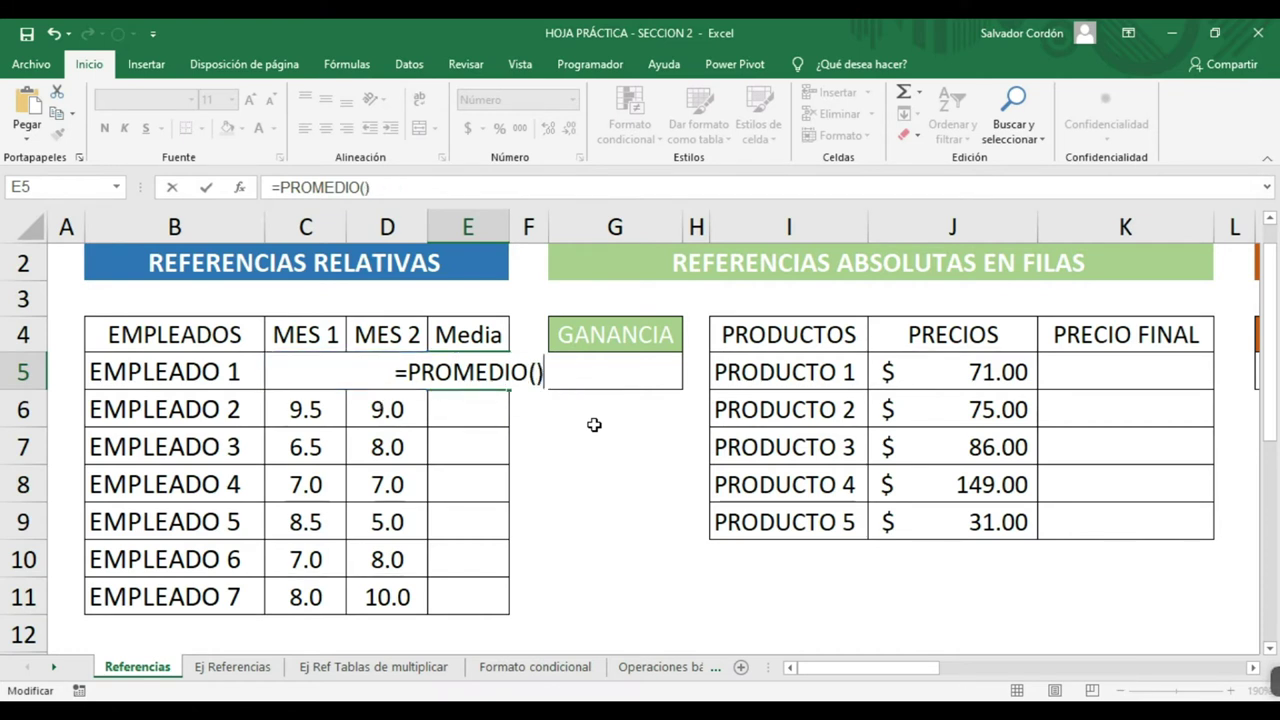
key(BackSpace)
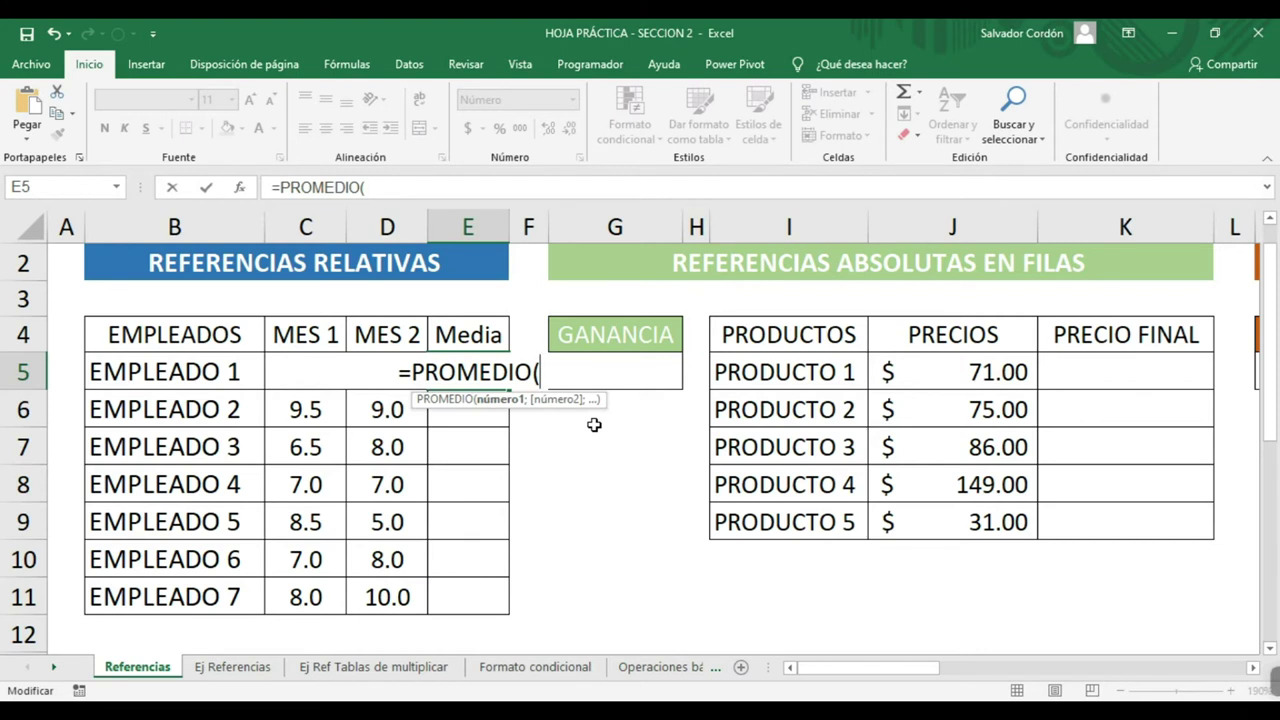
key(ctrl+z)
key(End)
text())
key(Return)
click(481, 377)
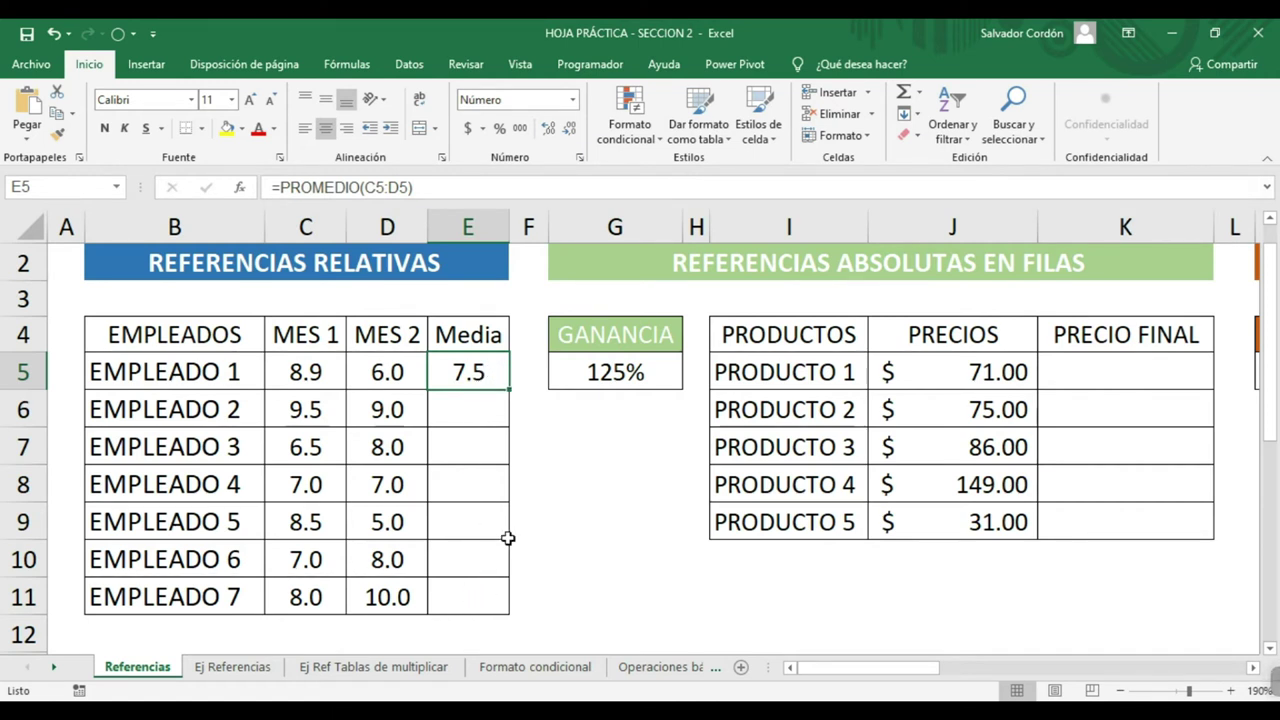
- Fill E5's PROMEDIO formula down to E11, giving 9.3, 7.3, 7.0, 6.8, 7.5 and 9.0
drag(509, 389, 510, 452)
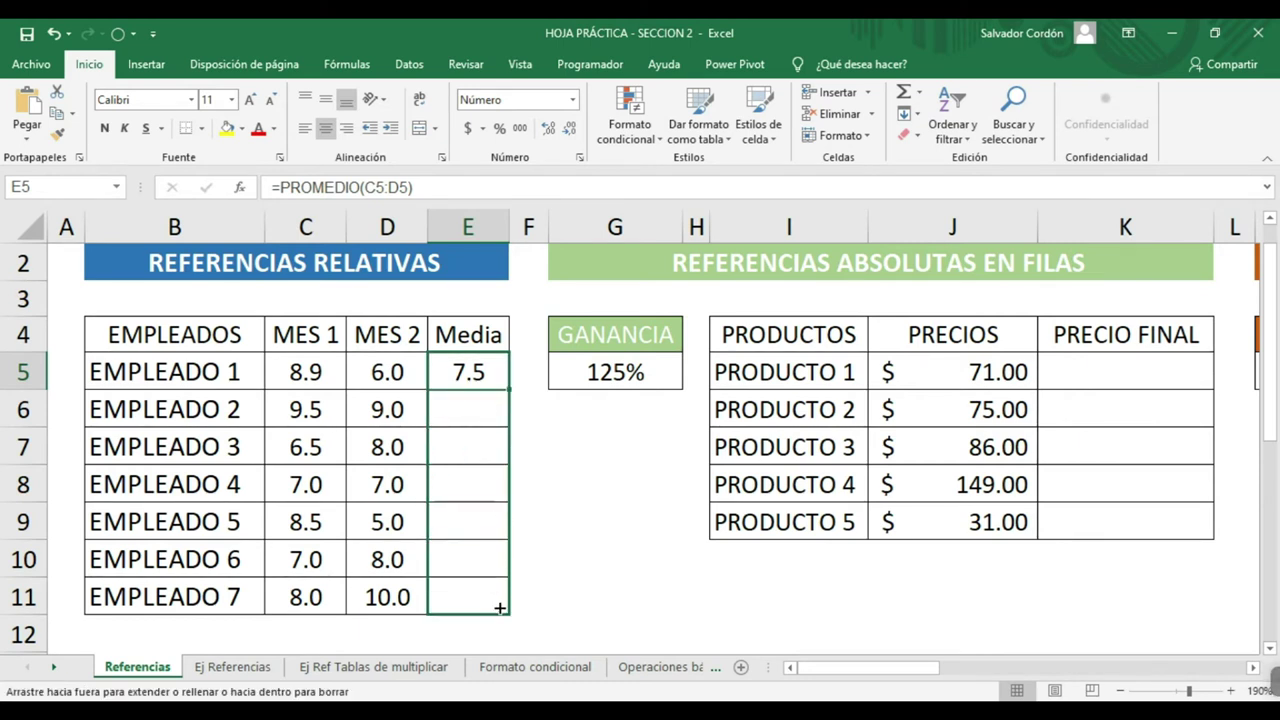
drag(510, 452, 498, 607)
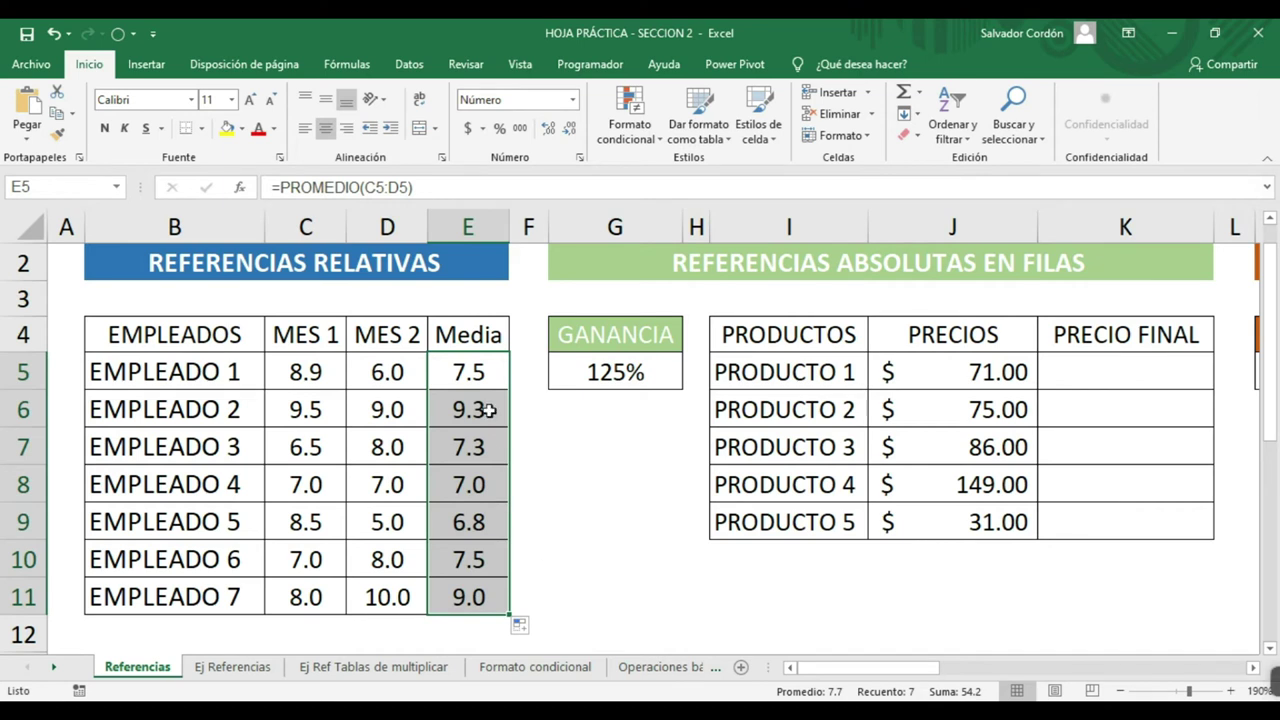
click(615, 447)
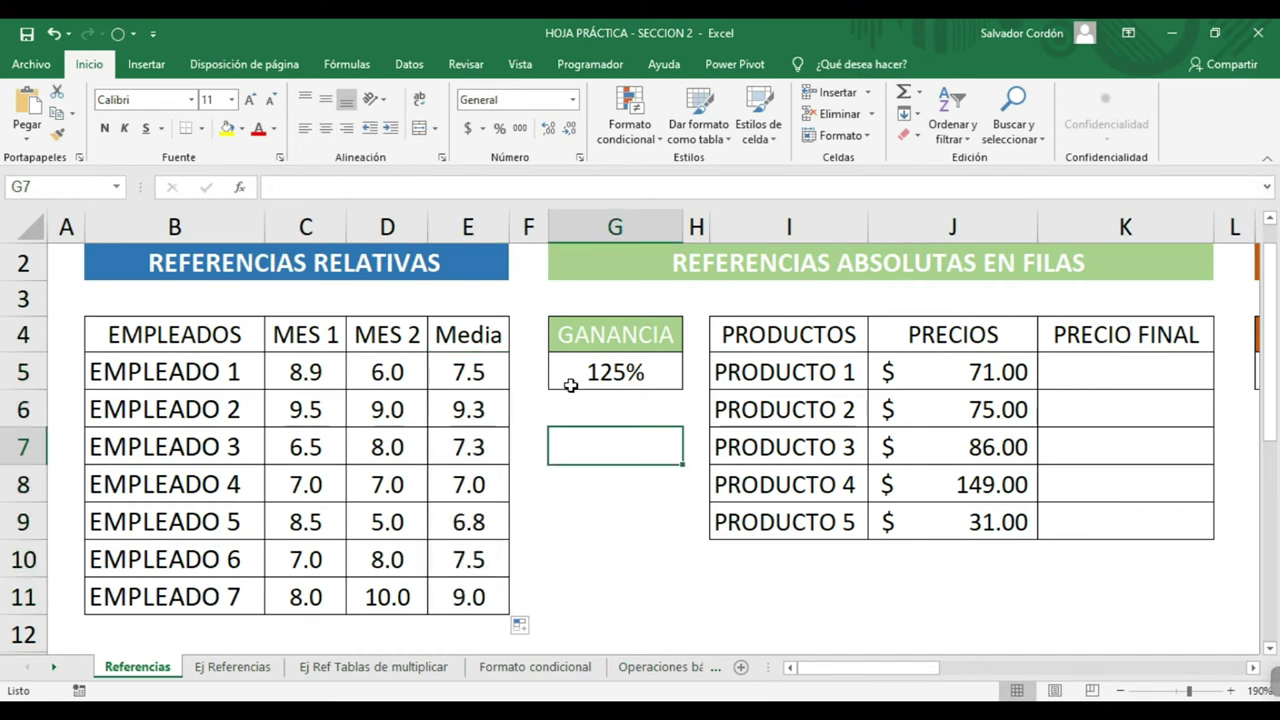
click(470, 372)
click(473, 420)
click(475, 447)
click(476, 484)
click(477, 522)
click(478, 559)
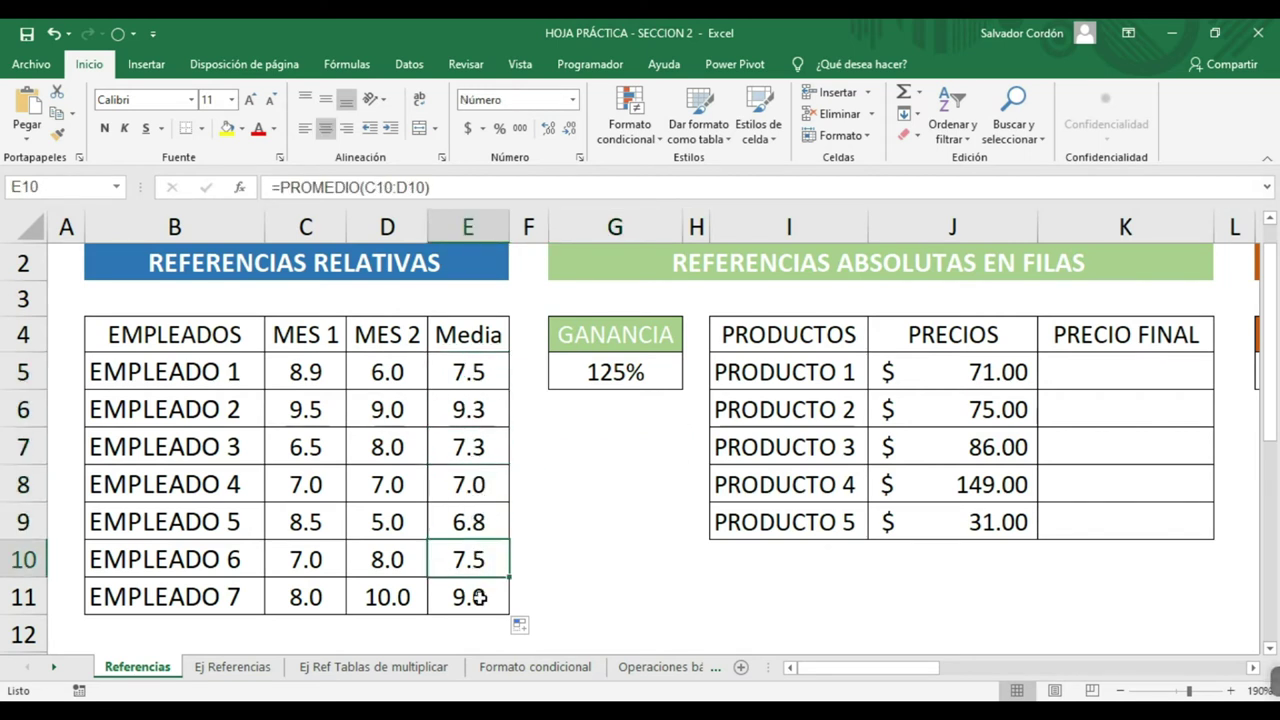
click(479, 597)
click(590, 588)
click(325, 483)
click(385, 477)
click(596, 540)
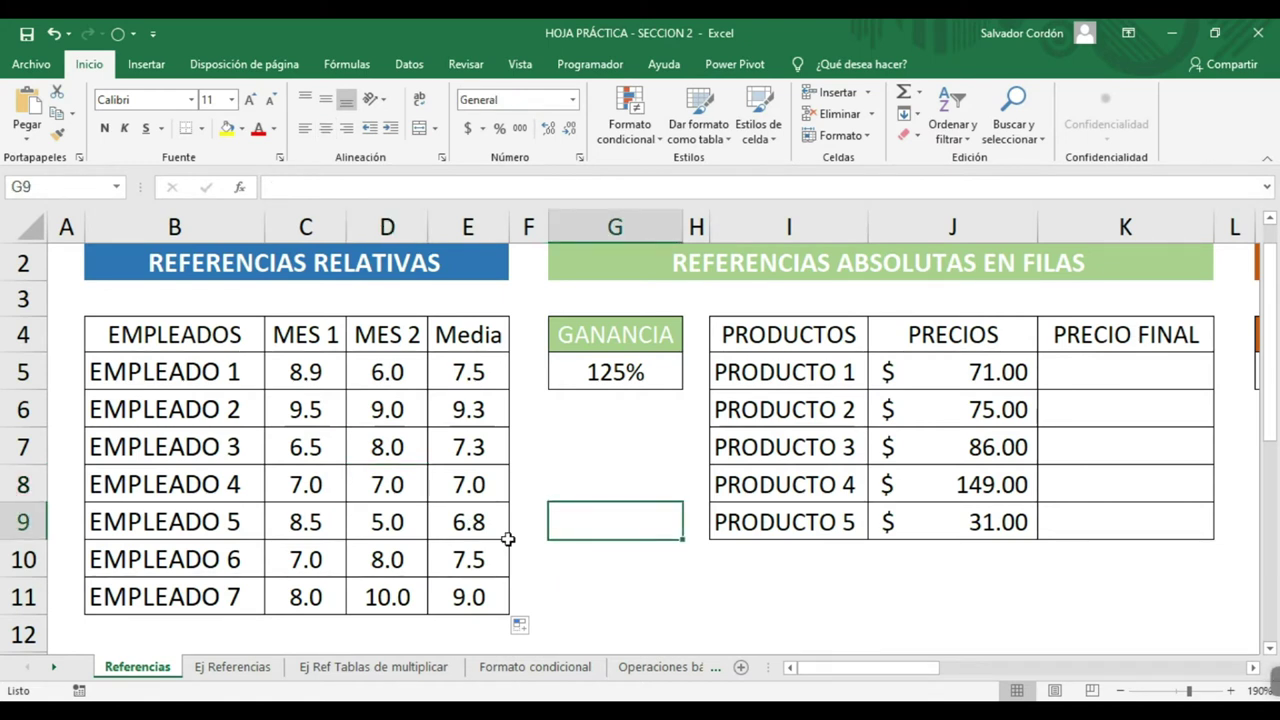
click(180, 522)
click(462, 522)
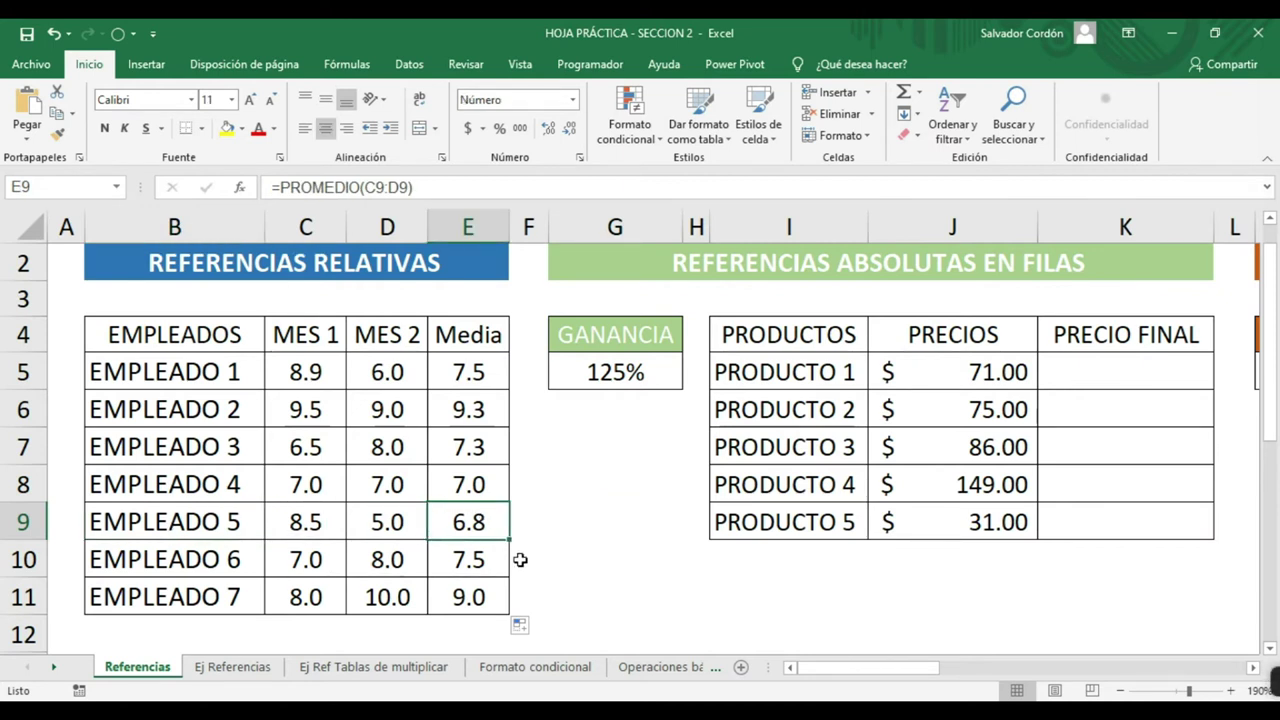
click(322, 532)
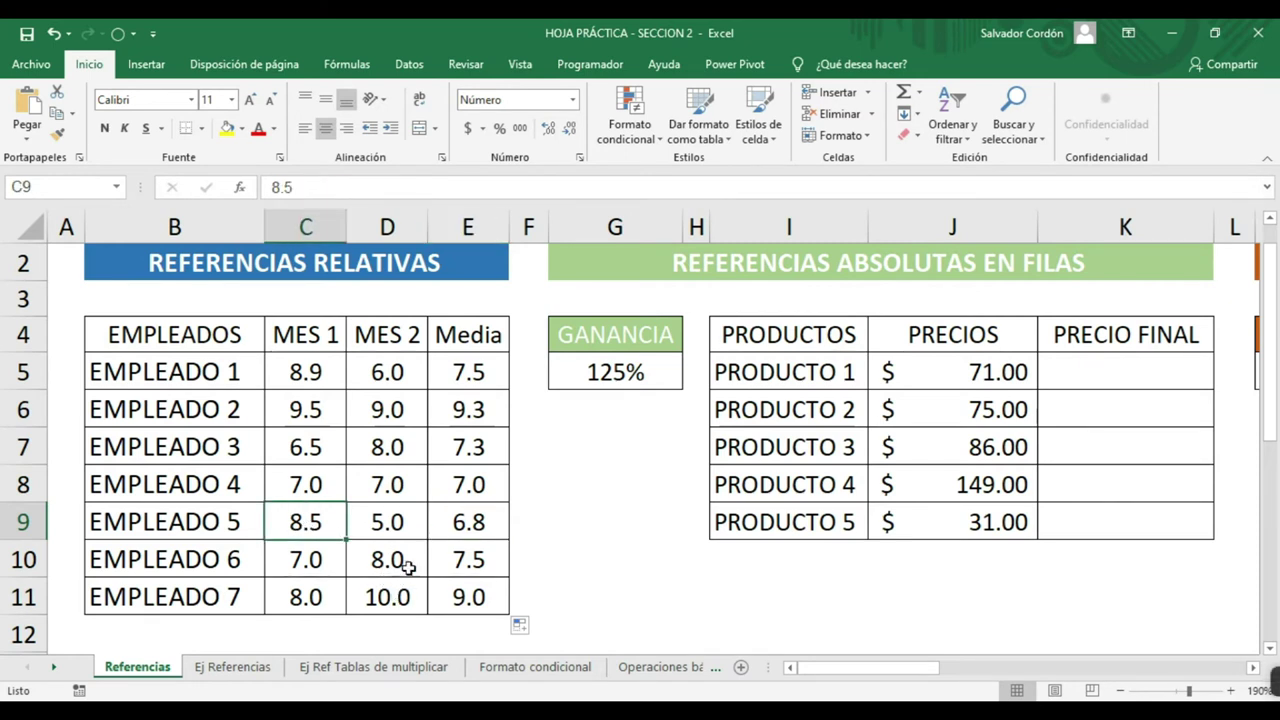
click(404, 528)
click(323, 523)
click(386, 523)
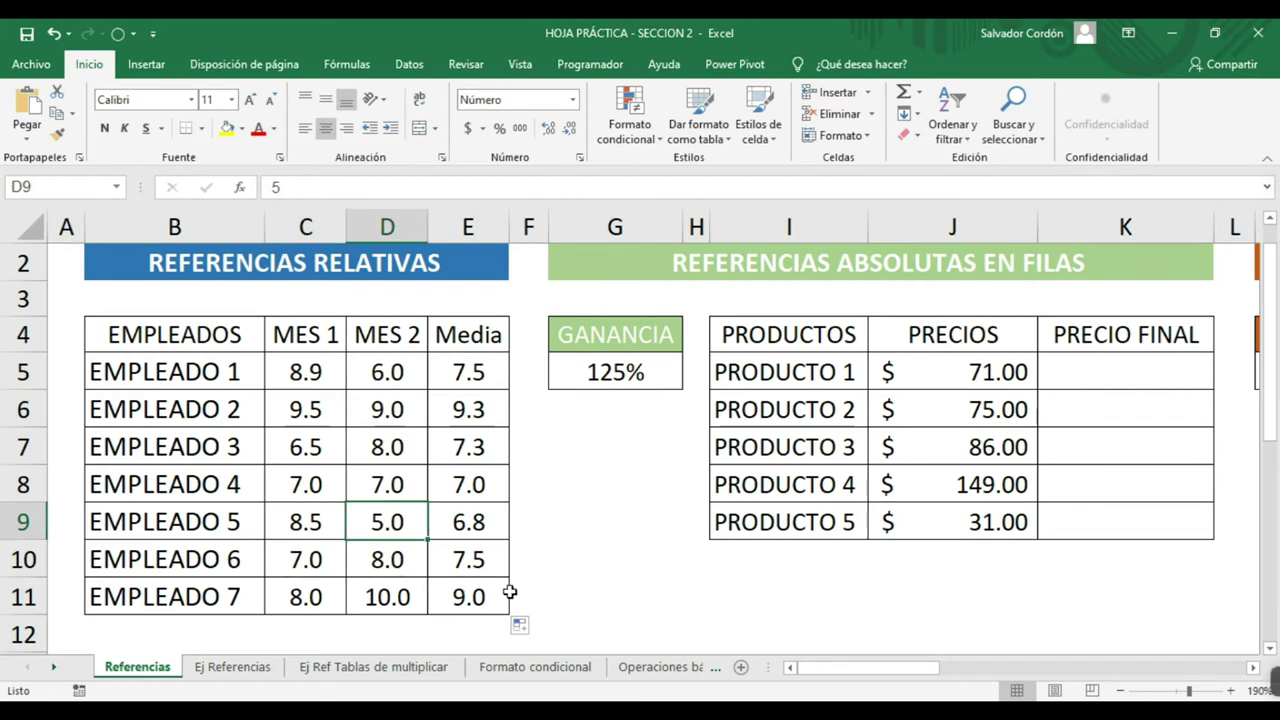
click(485, 530)
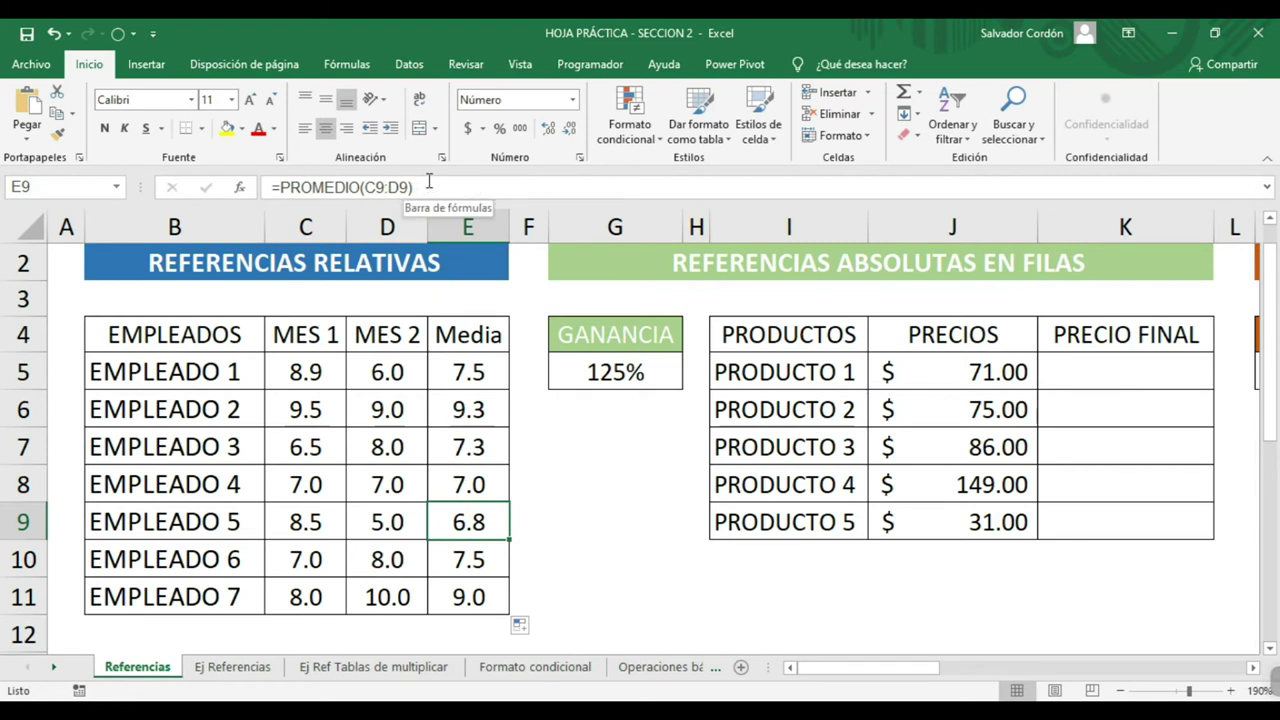
click(430, 187)
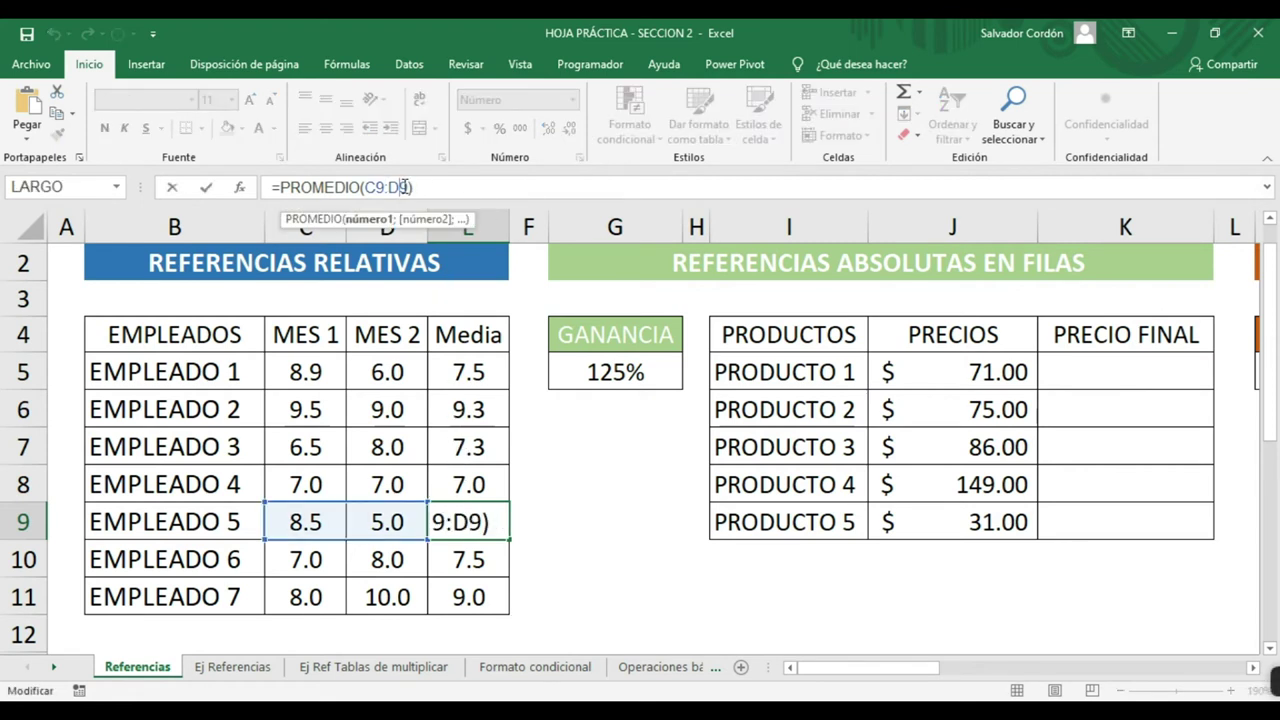
click(428, 187)
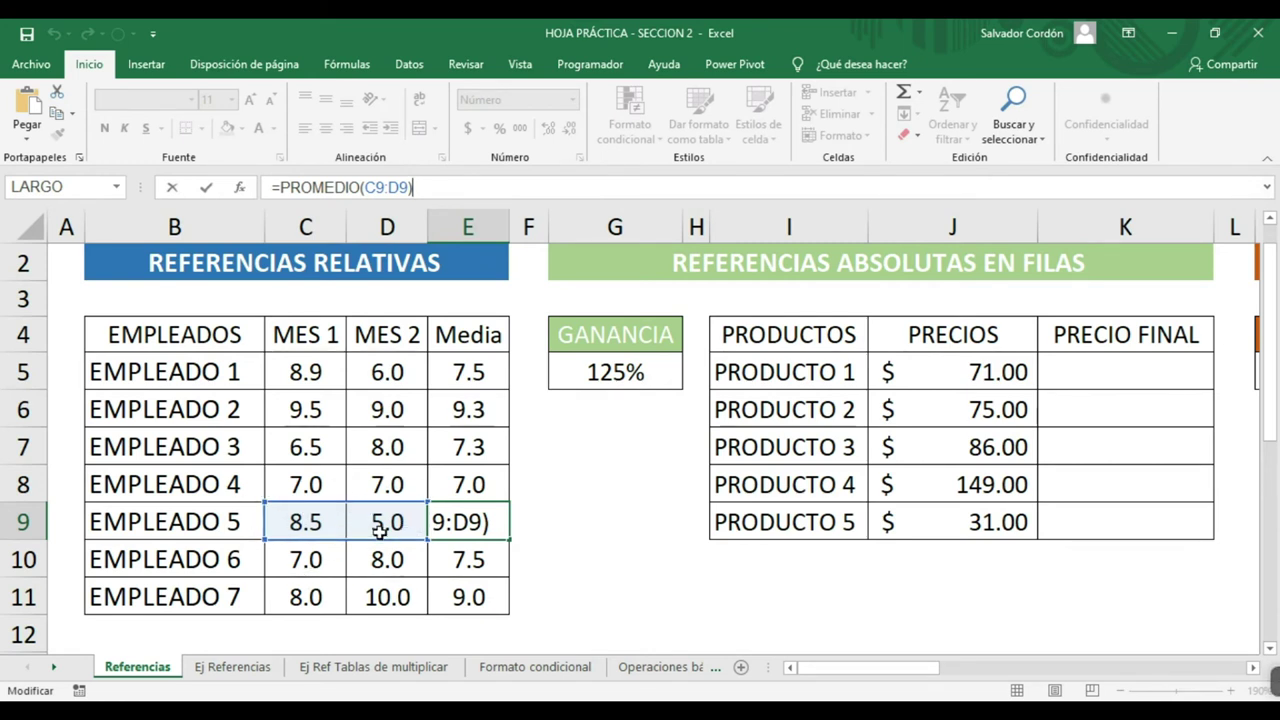
key(ctrl+Return)
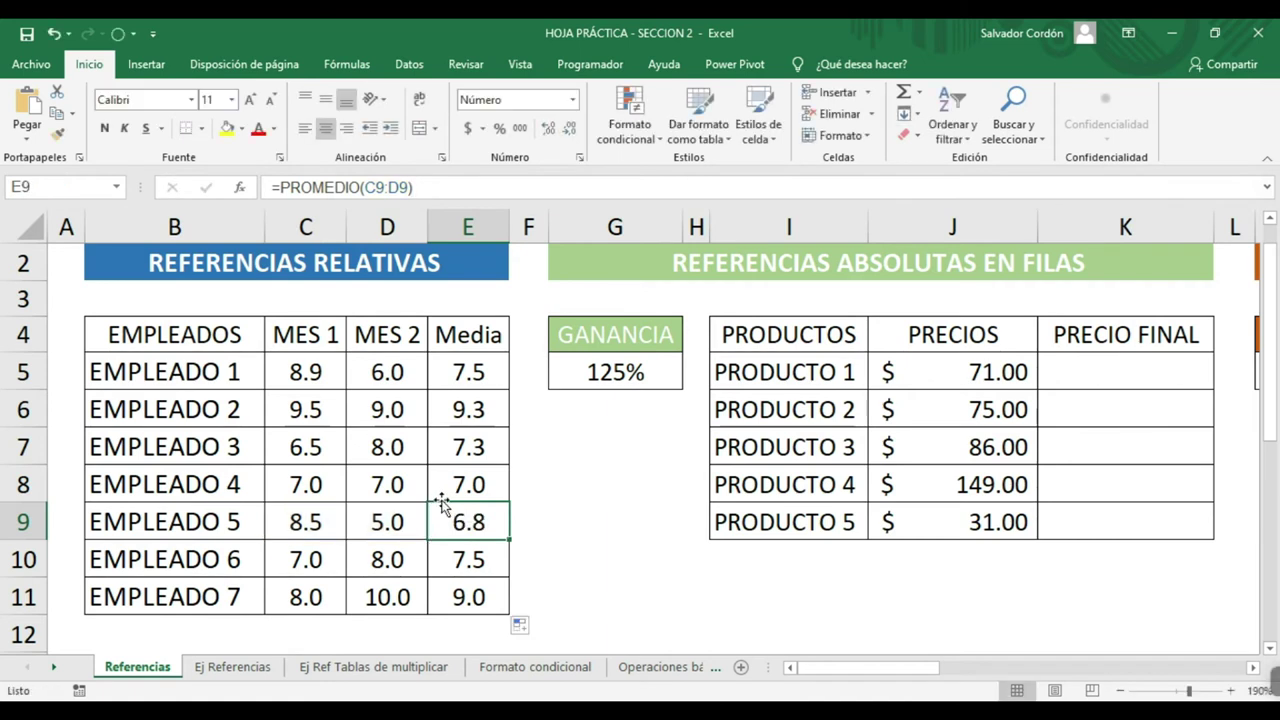
click(489, 372)
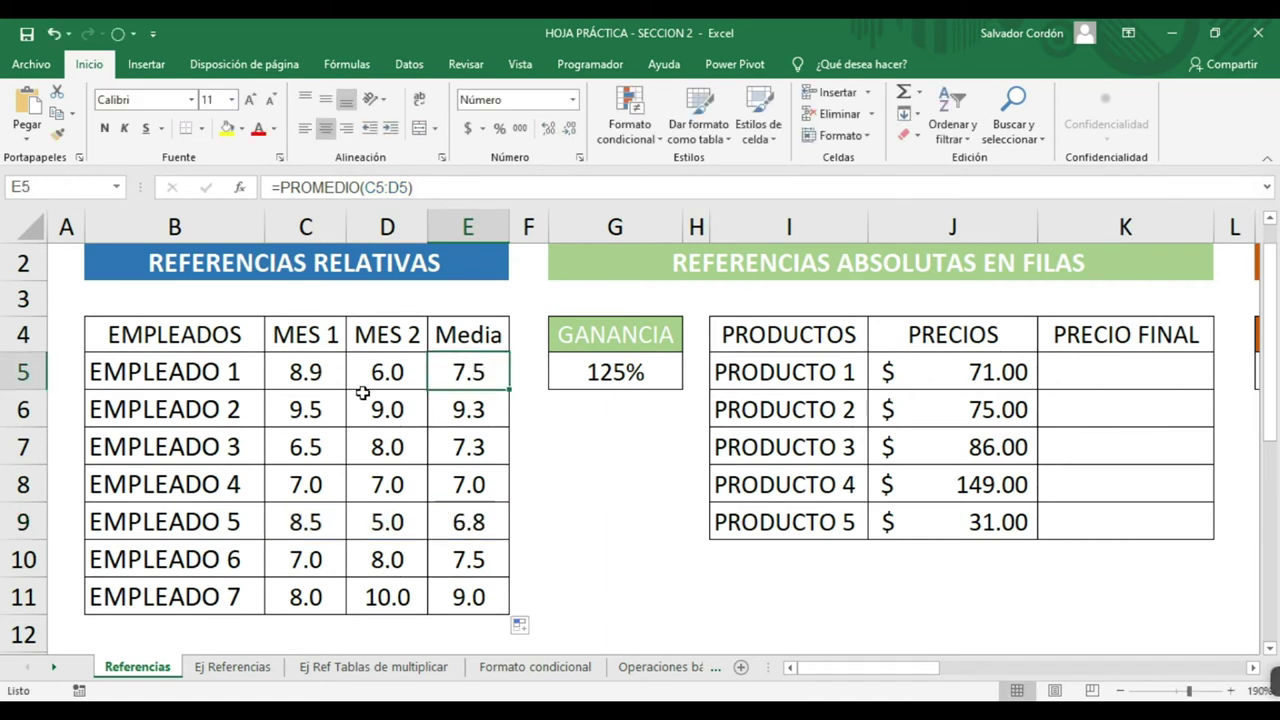
double_click(456, 371)
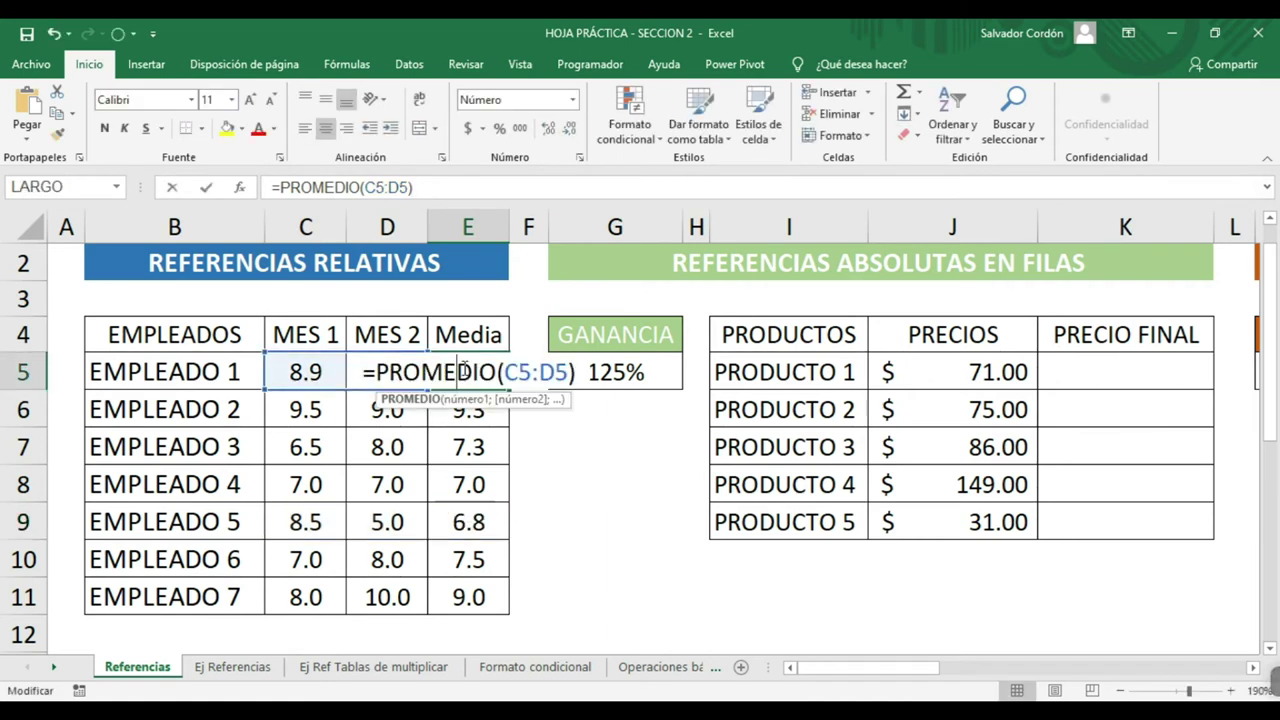
click(490, 440)
click(478, 374)
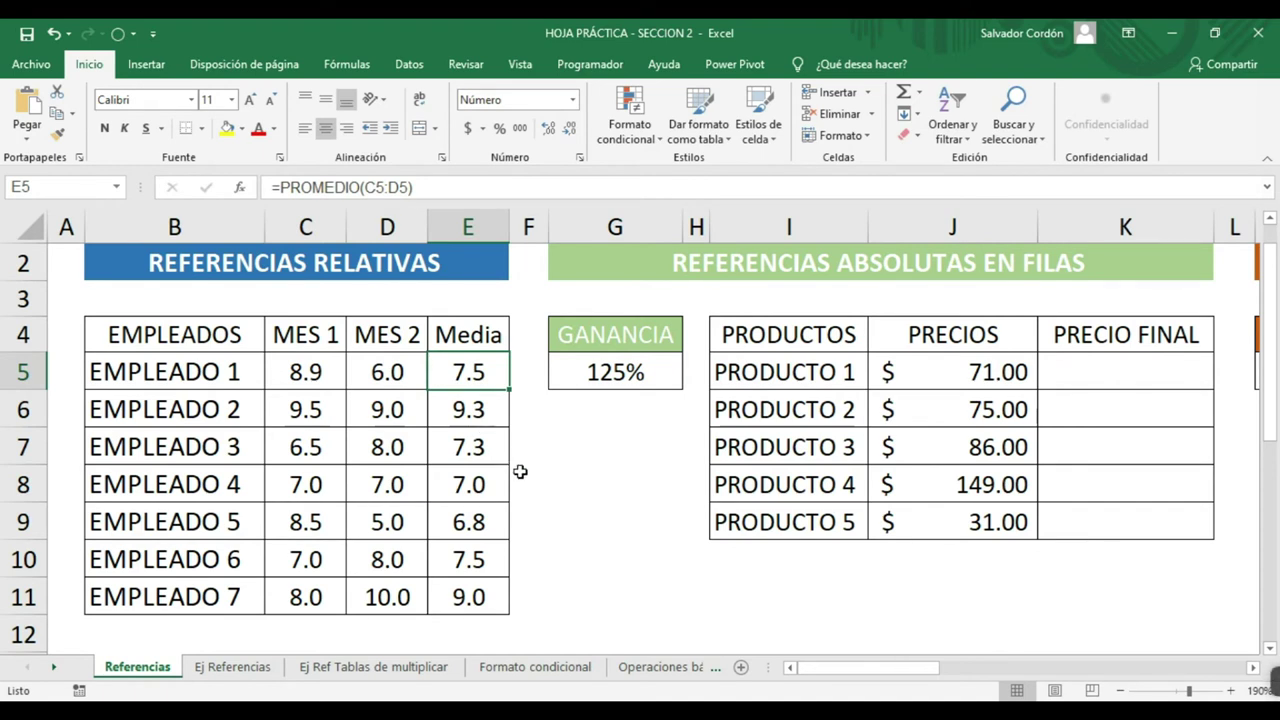
- Bring the row table into view and point out the PRECIO FINAL column and 125% GANANCIA
scroll(729, 523, down, 1)
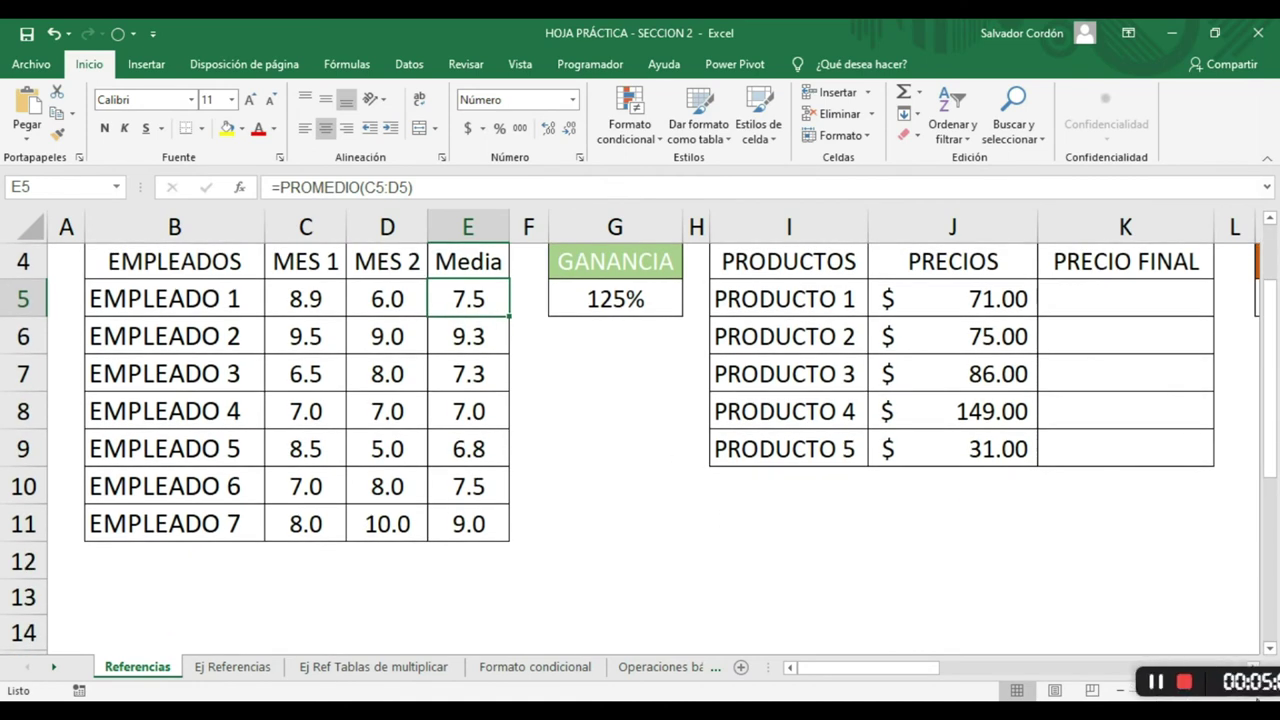
click(1125, 486)
scroll(1125, 486, up, 1)
drag(834, 675, 893, 672)
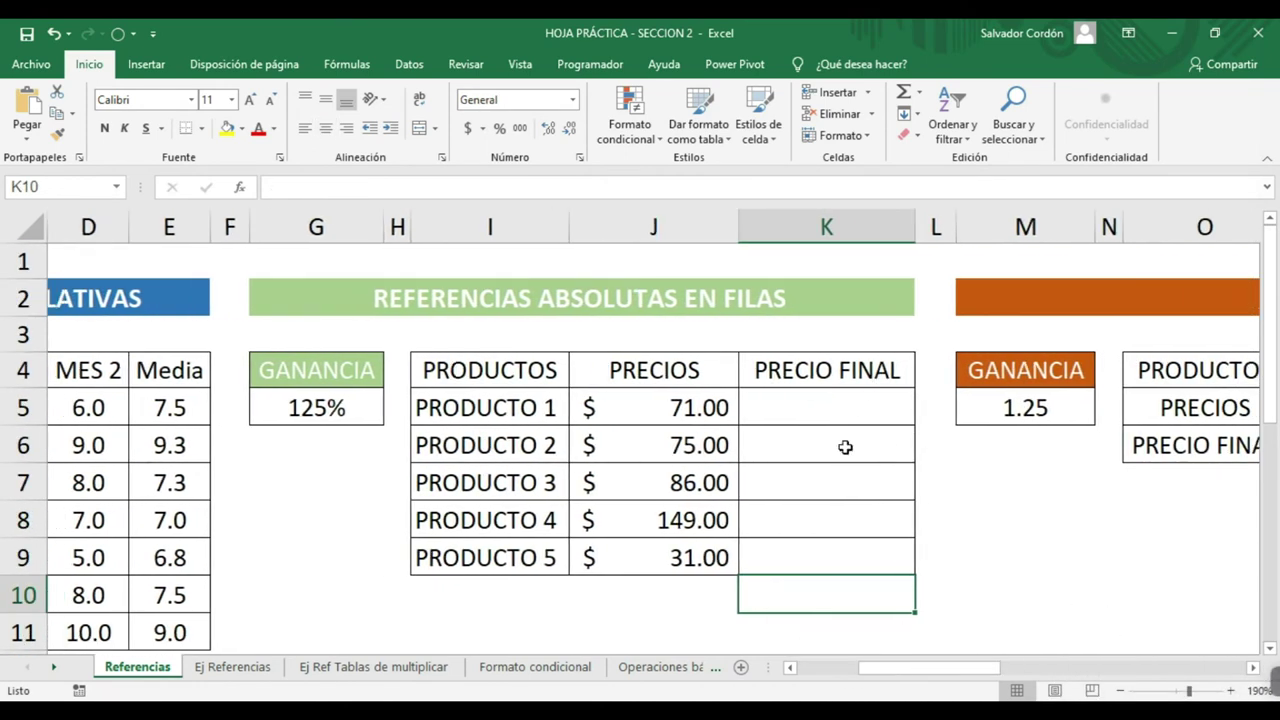
click(821, 414)
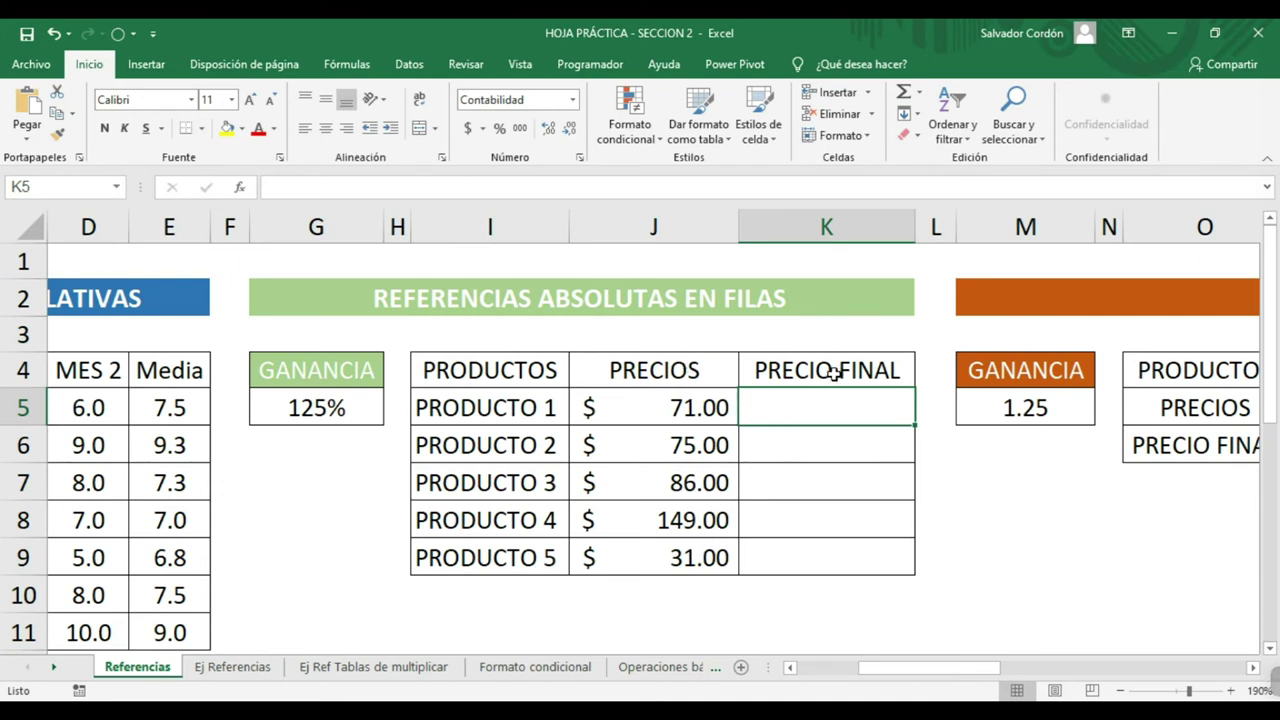
drag(828, 373, 823, 547)
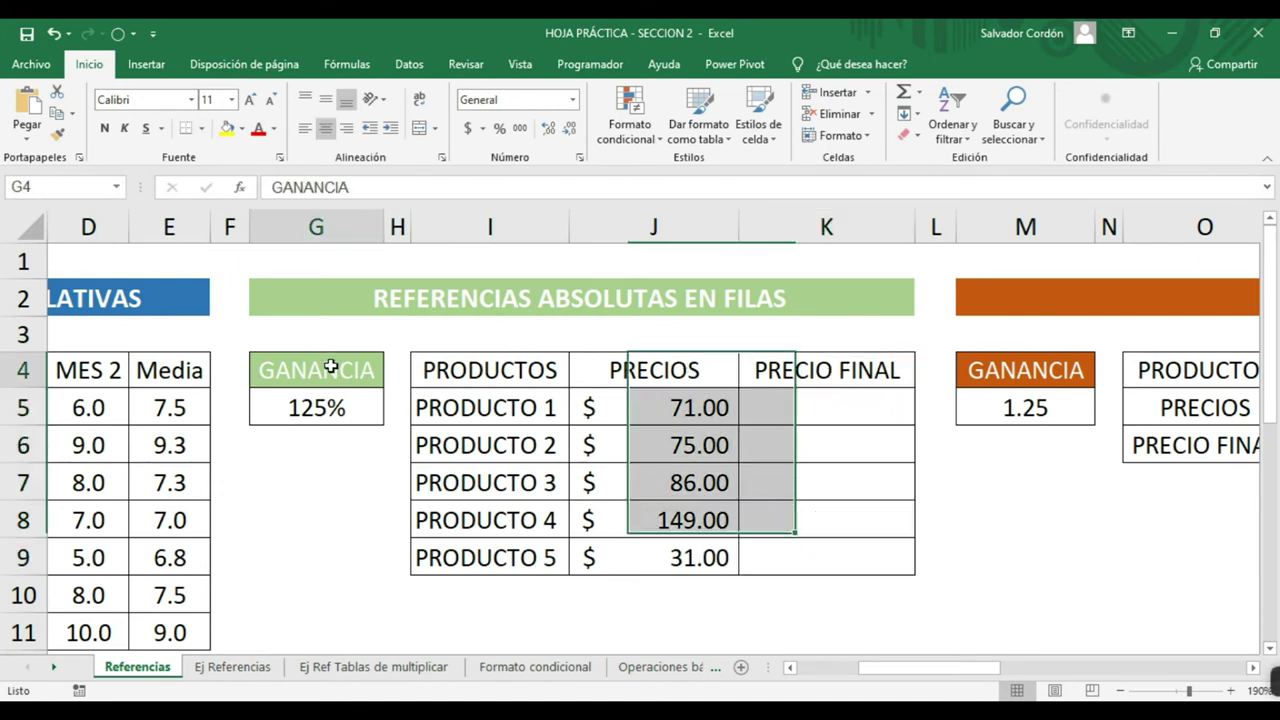
drag(331, 366, 346, 406)
click(360, 491)
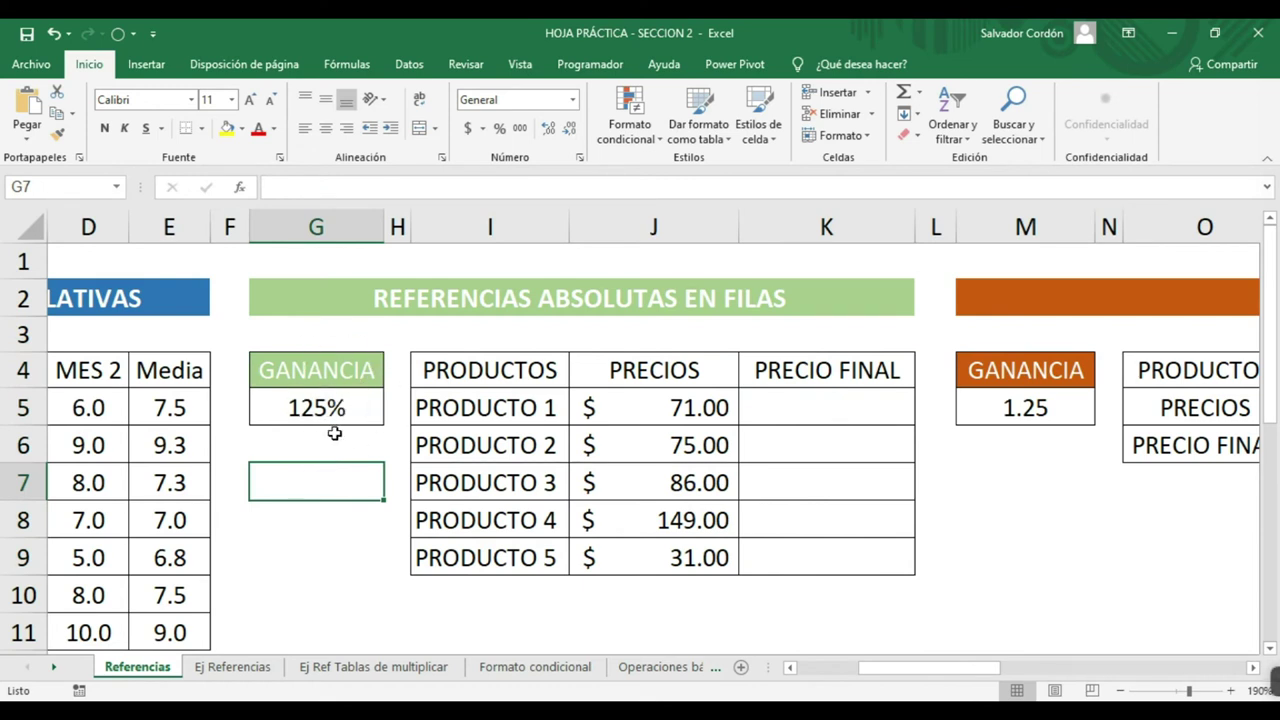
- Enter =J5*G5 in K5 so PRODUCTO 1's PRECIO FINAL shows $ 88.75
click(827, 410)
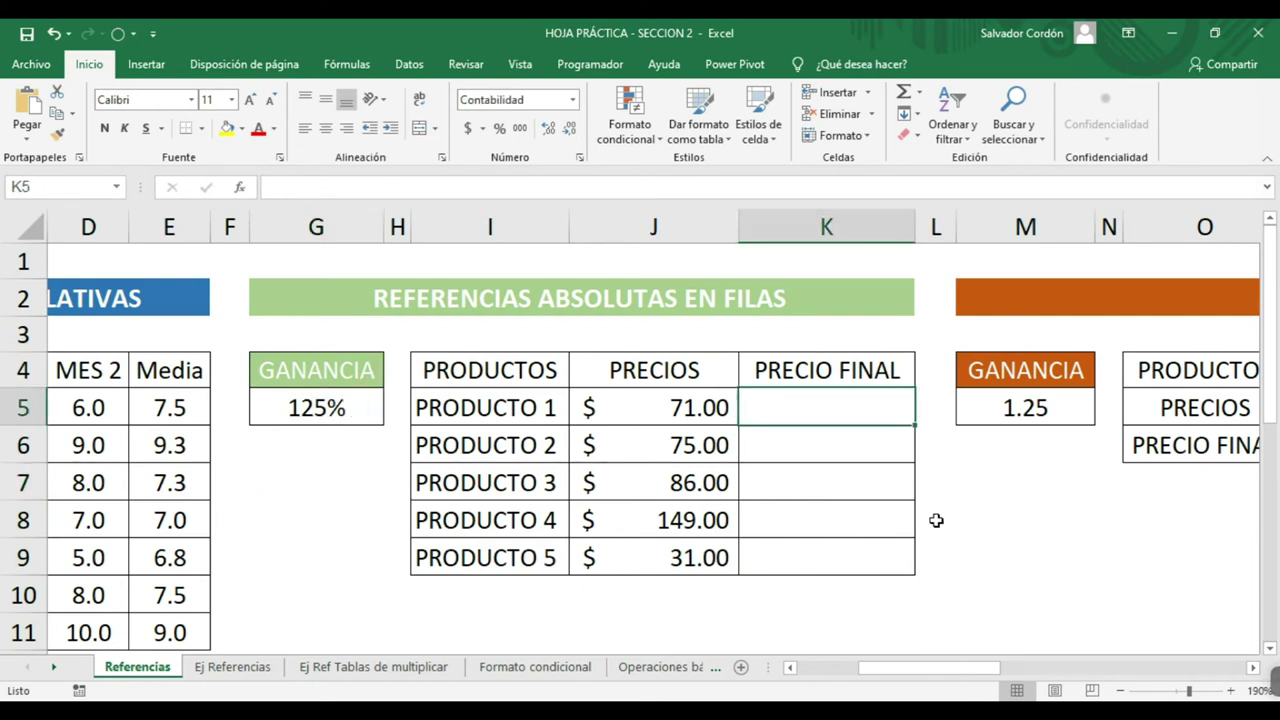
text(=)
click(696, 399)
text(*)
click(268, 404)
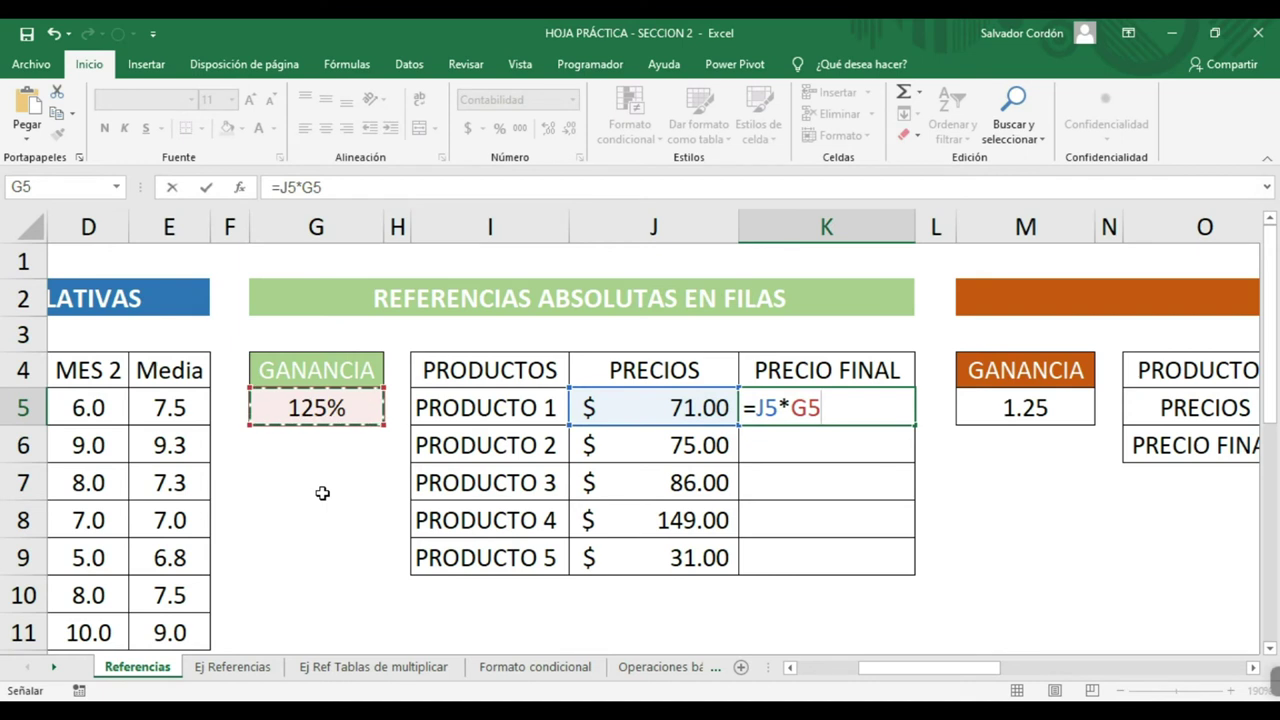
key(Return)
click(874, 403)
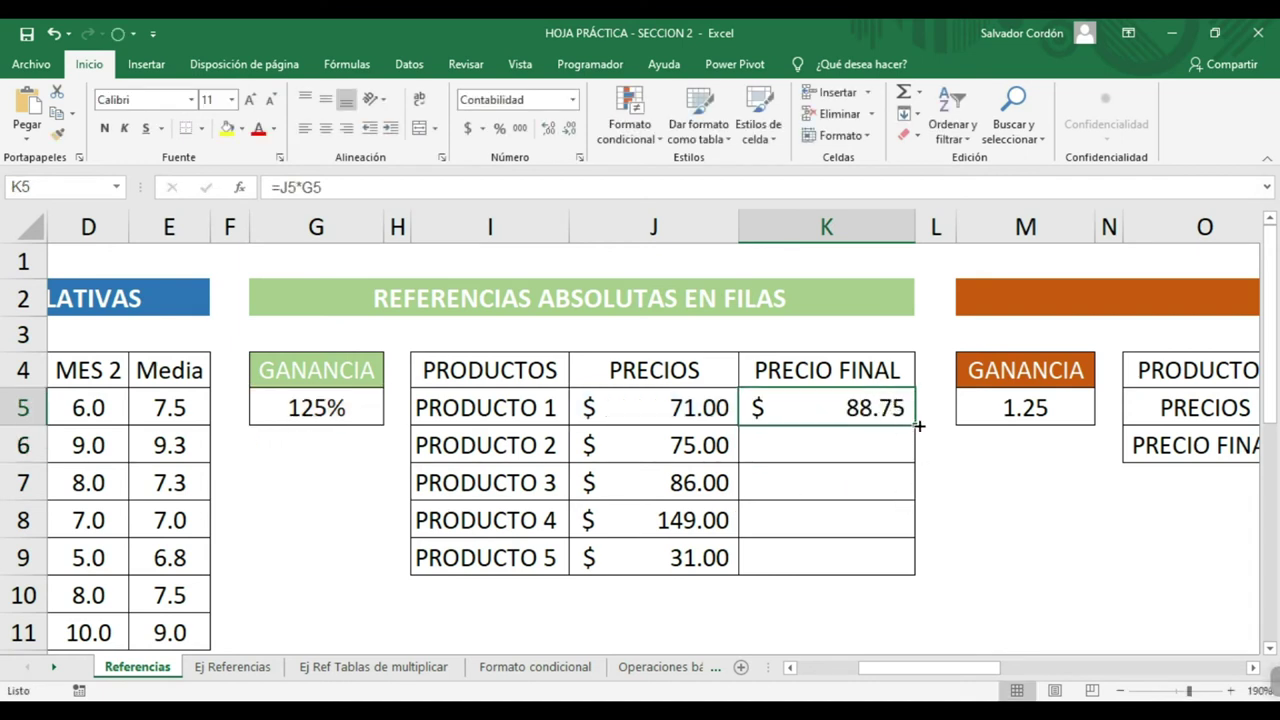
drag(913, 425, 912, 574)
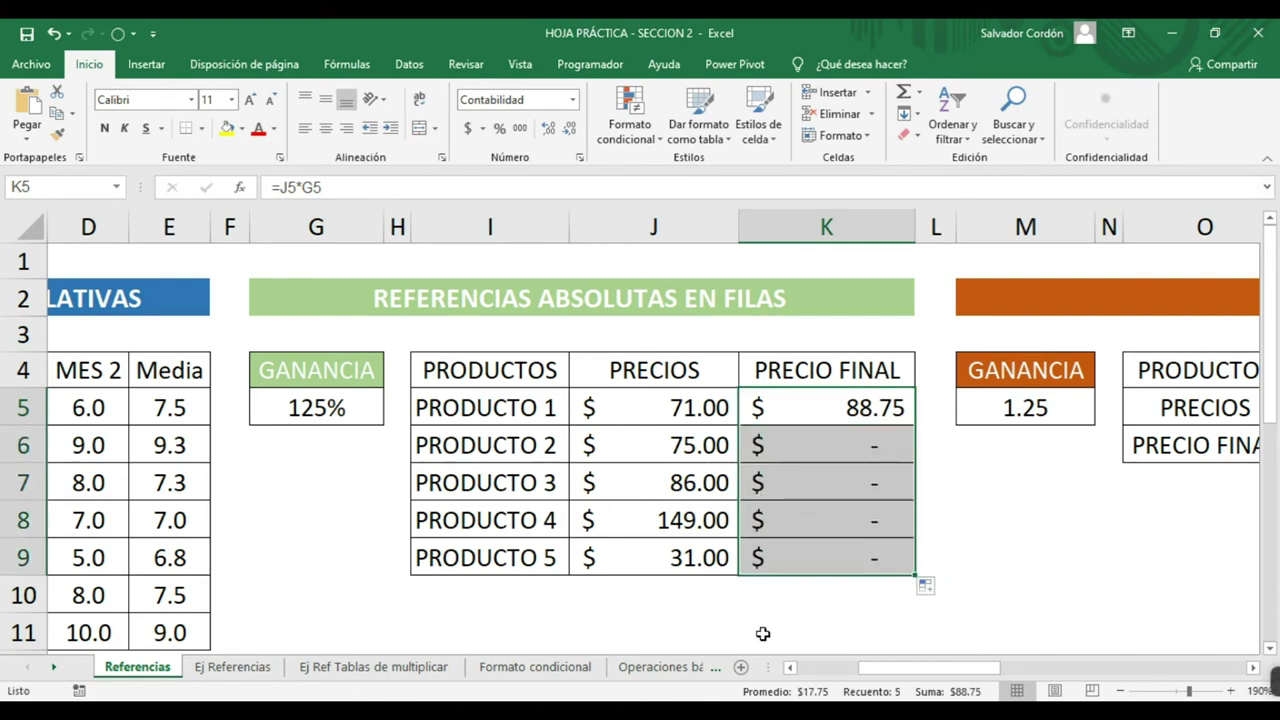
click(1010, 496)
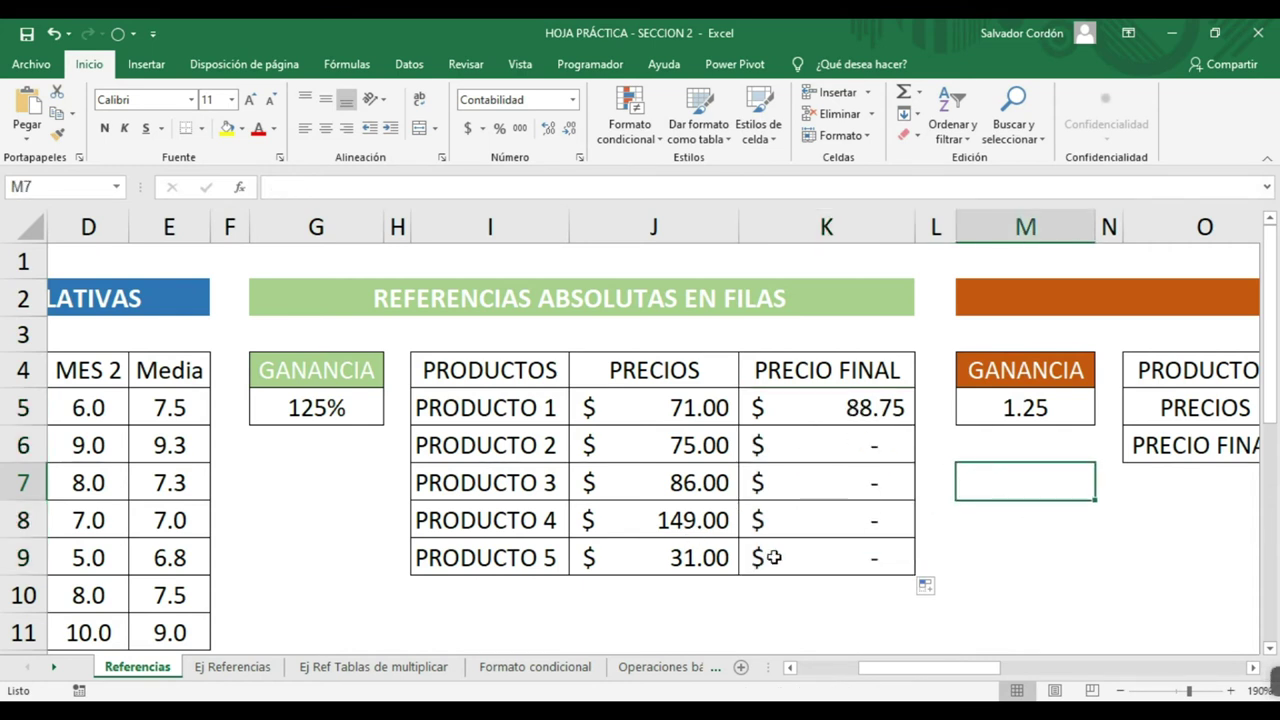
click(868, 558)
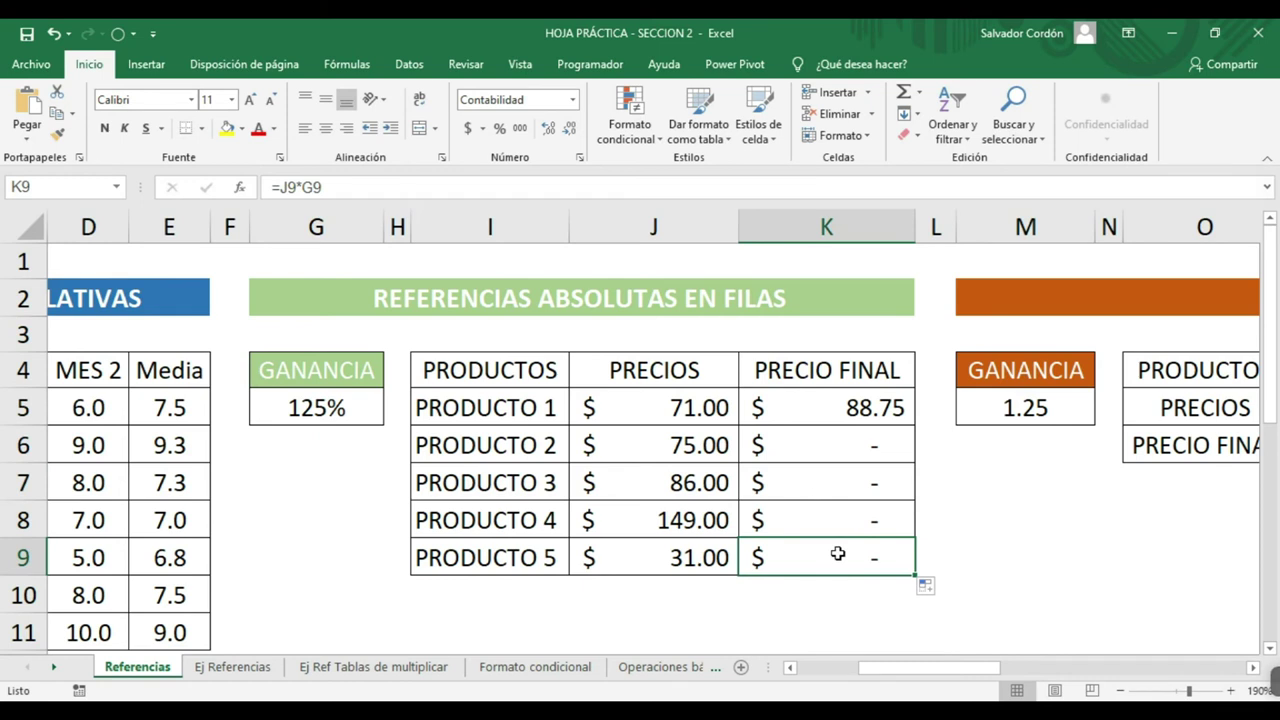
click(336, 188)
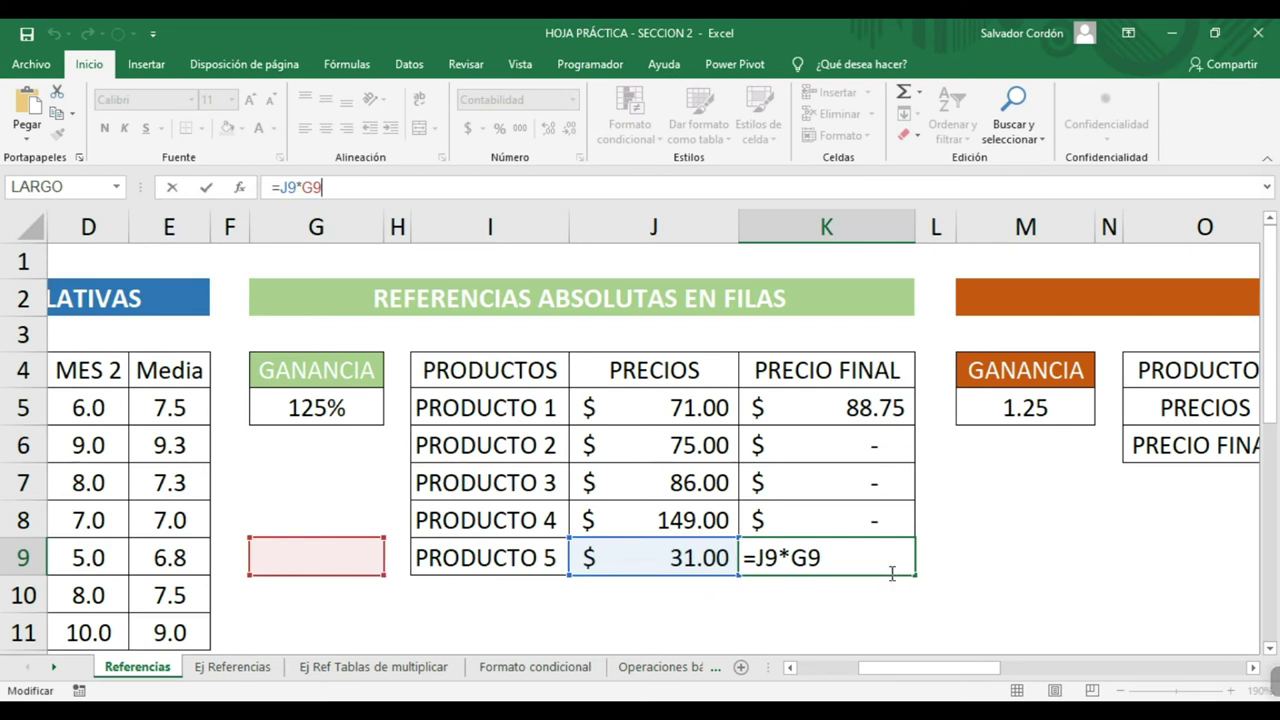
key(Return)
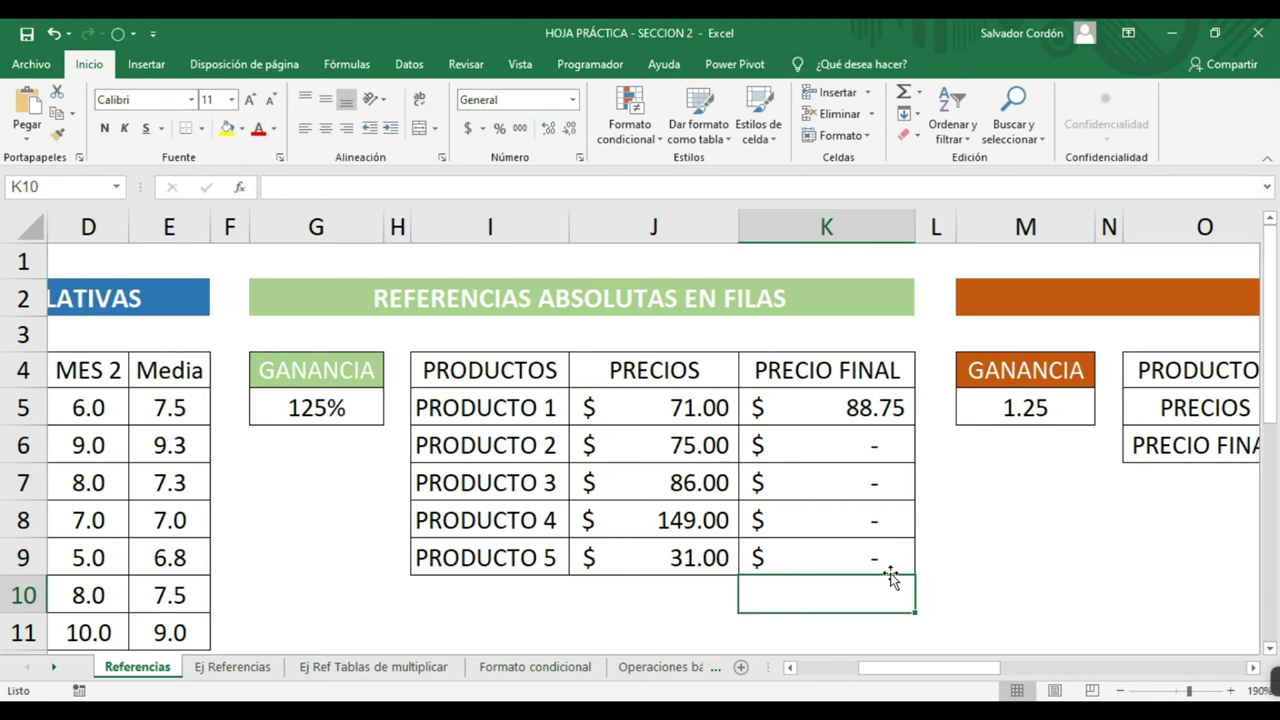
drag(877, 550, 877, 456)
key(Delete)
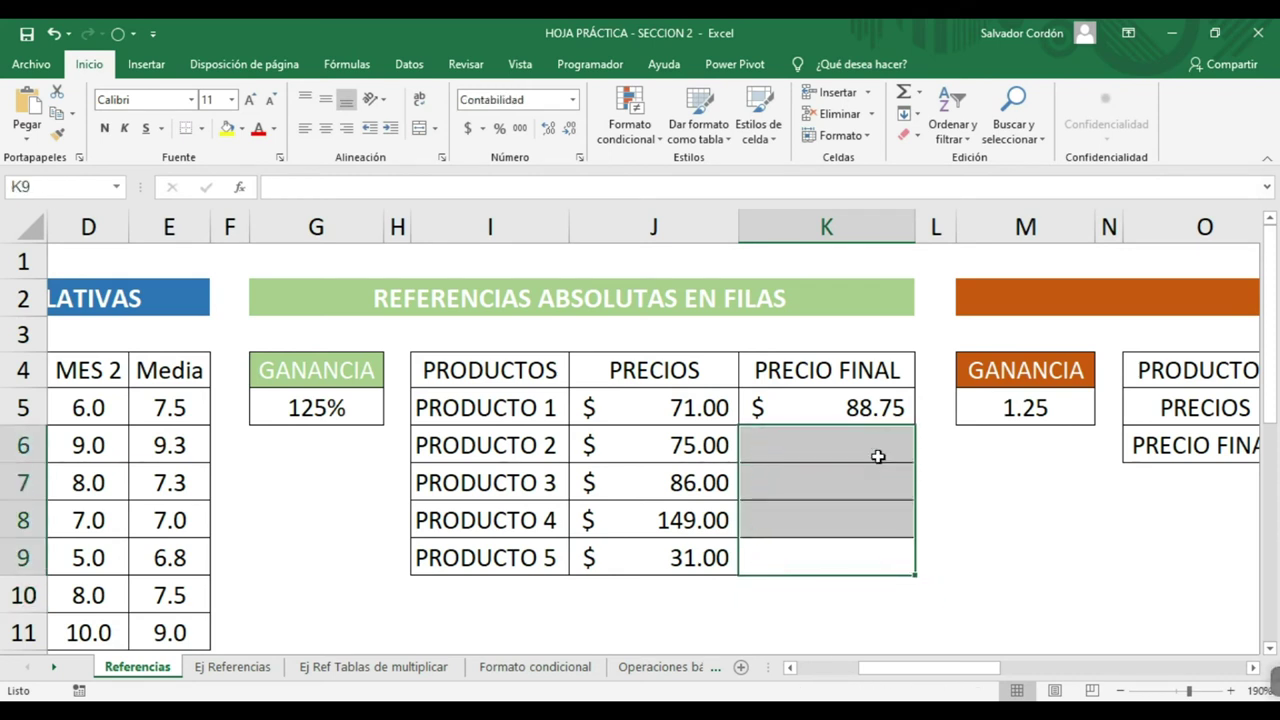
- Change PRODUCTO 1's formula to =J5*G$5, locking the GANANCIA row
click(882, 412)
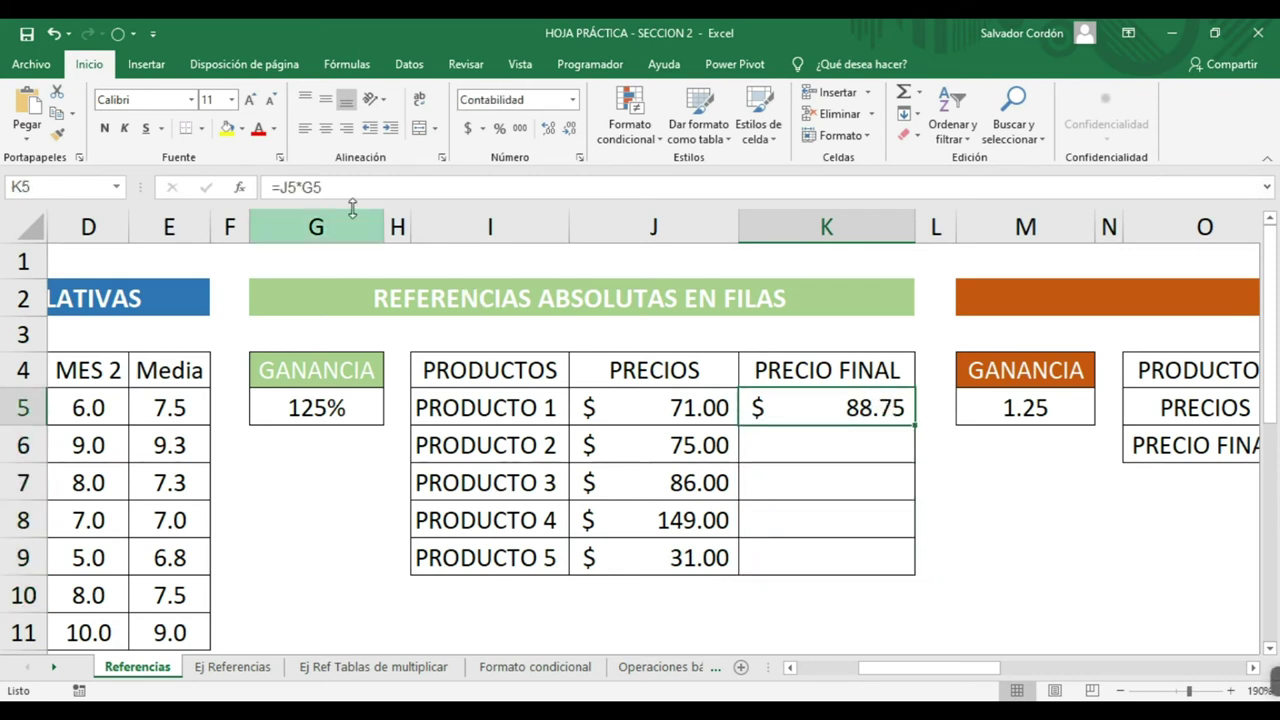
click(315, 186)
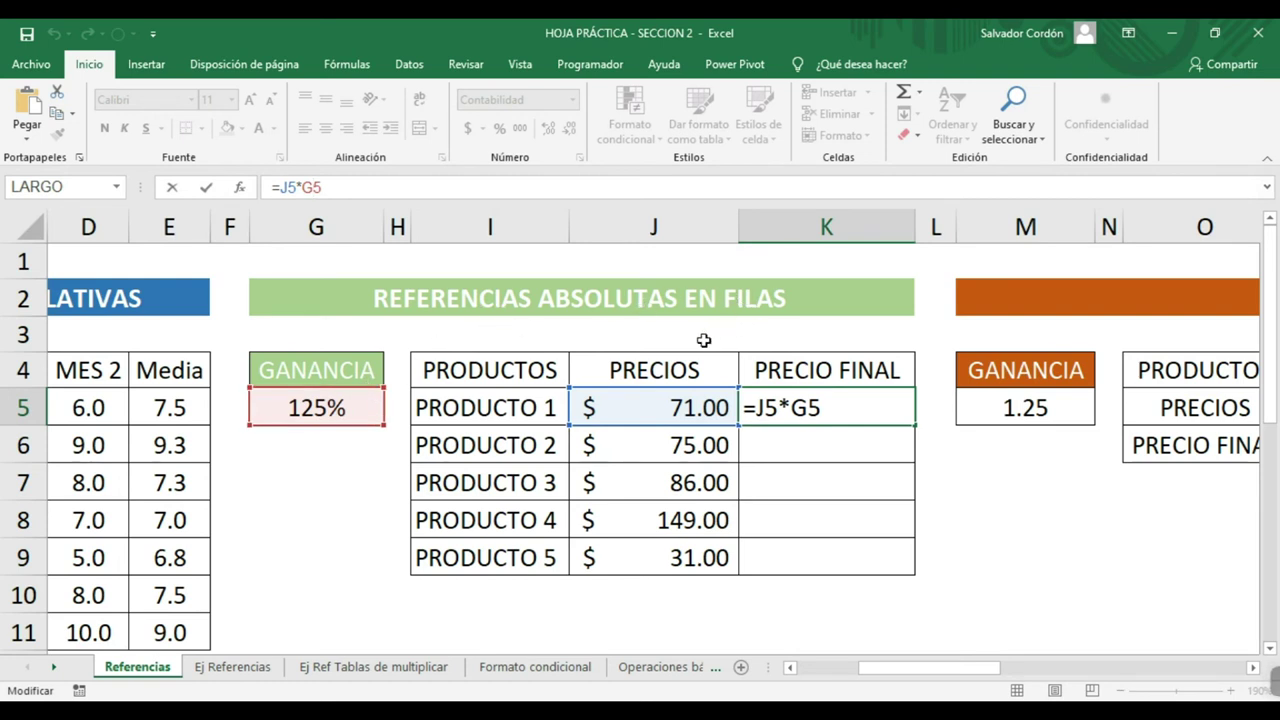
key(F4)
key(F4)
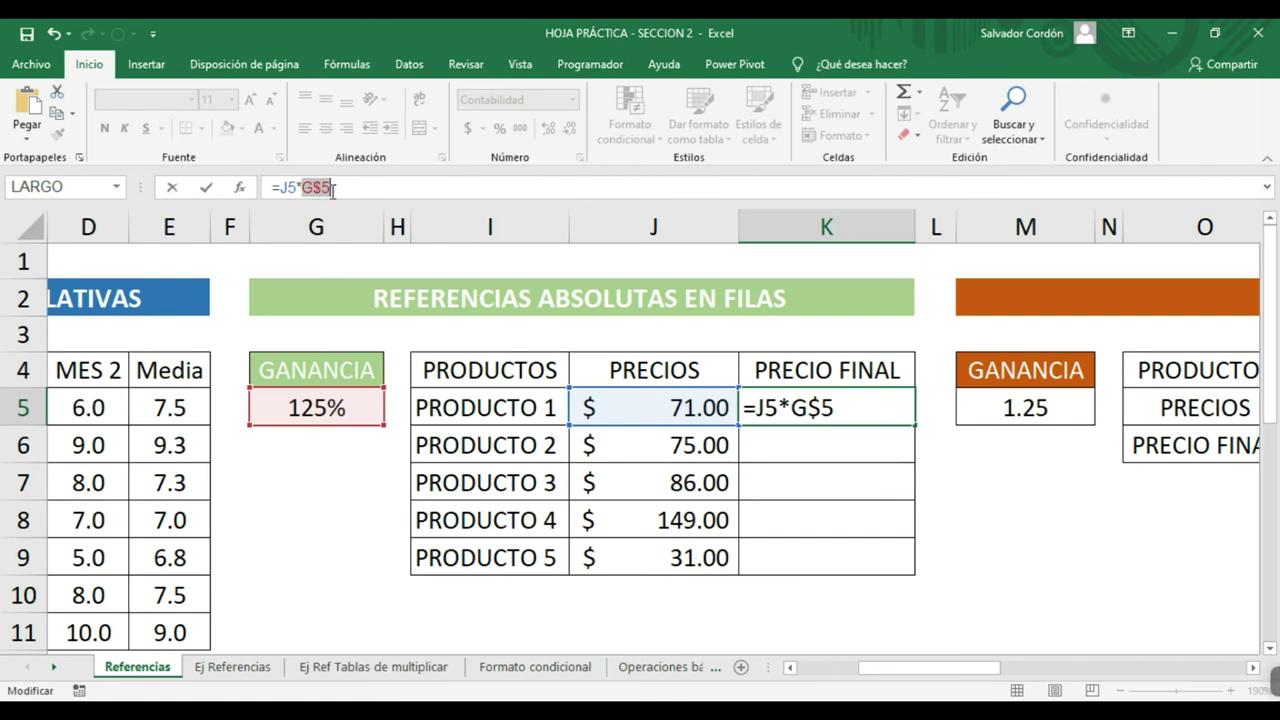
click(312, 187)
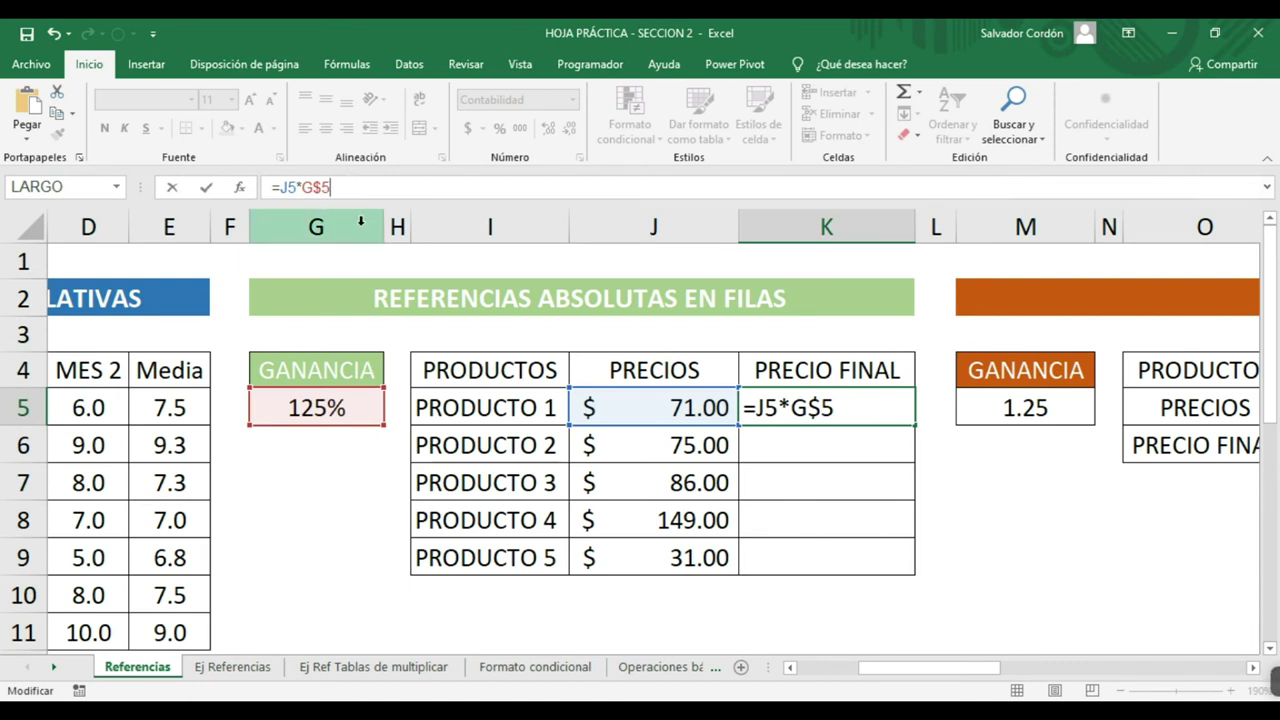
key(Return)
- Fill the formula down to PRODUCTO 5 and confirm PRODUCTO 4 still references G$5
click(842, 413)
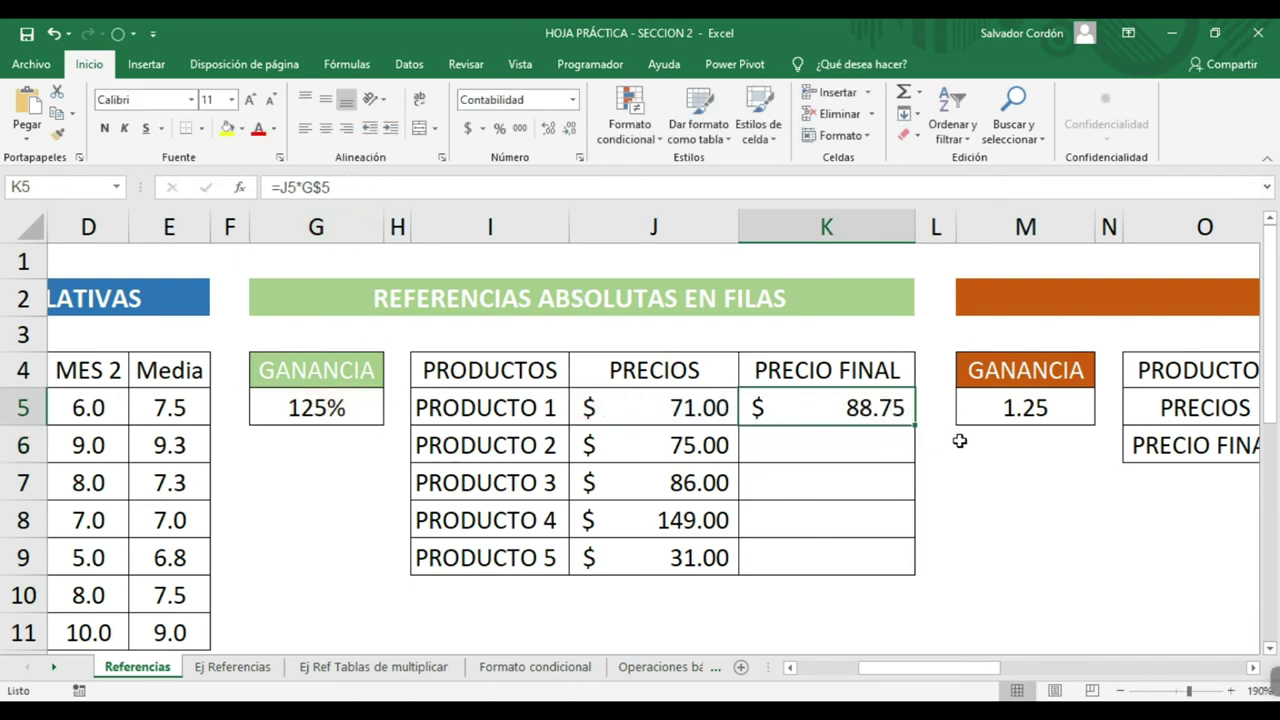
drag(914, 428, 904, 568)
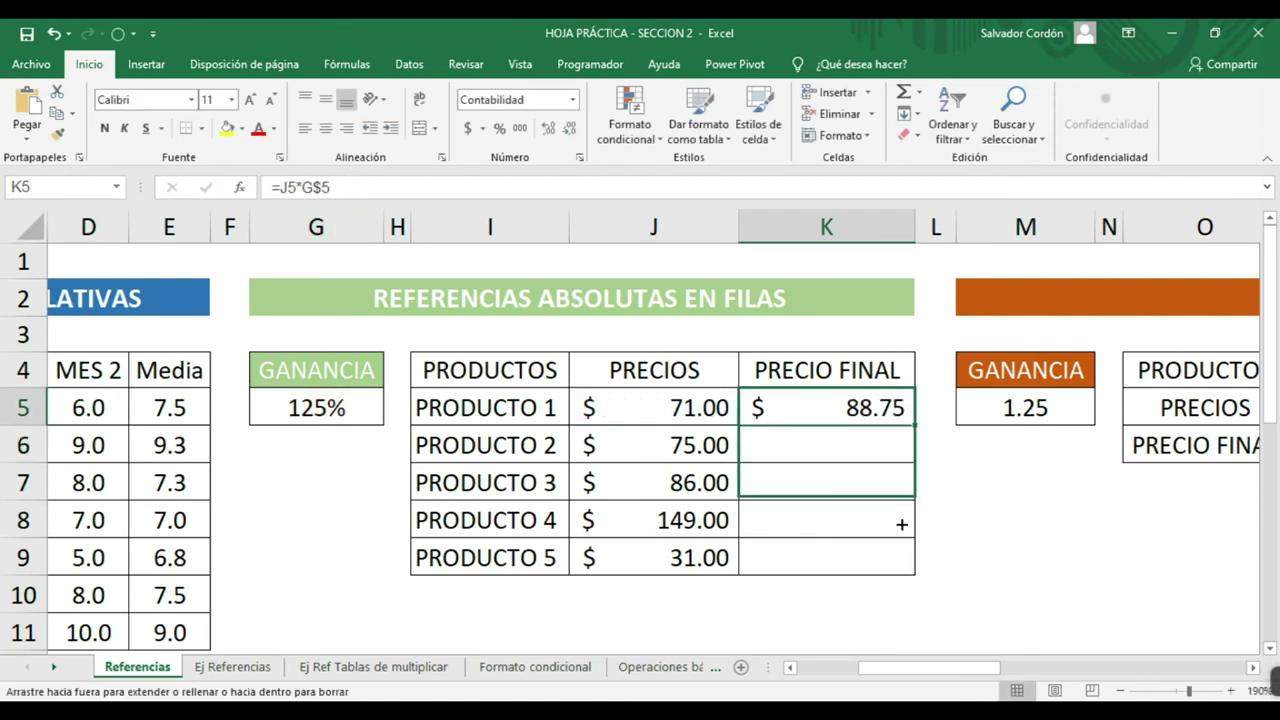
click(1027, 578)
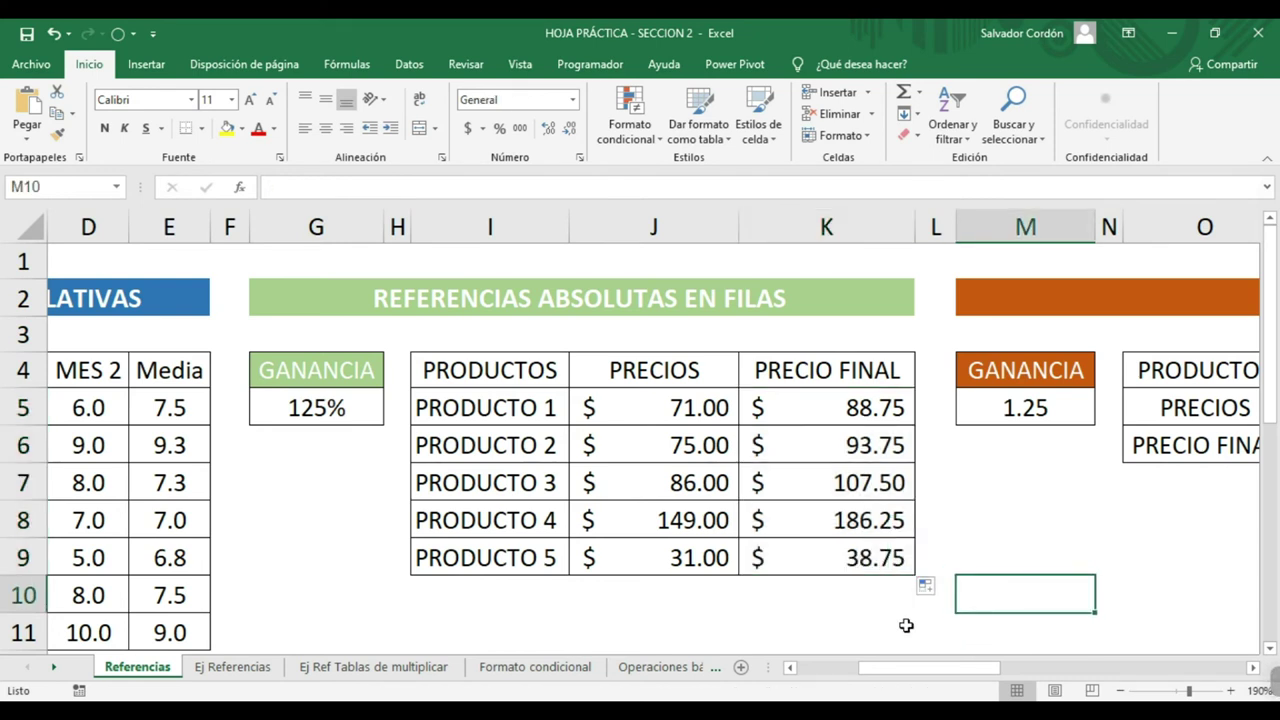
click(858, 534)
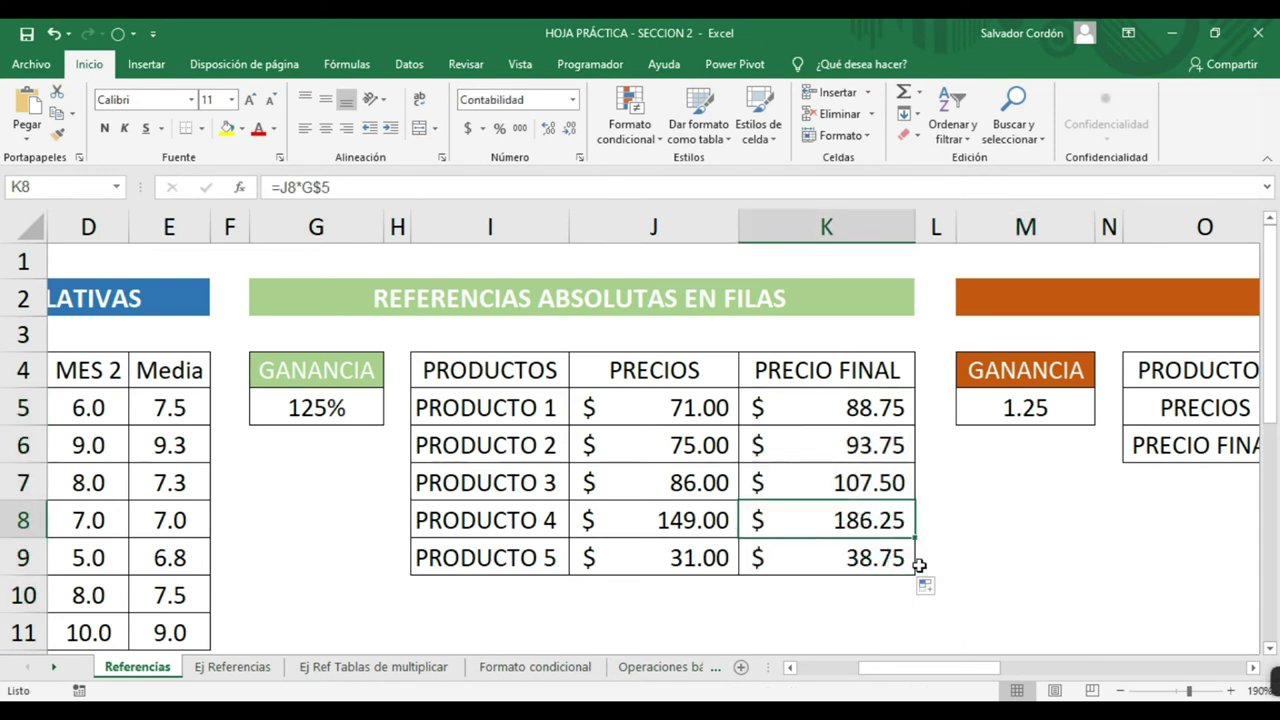
double_click(858, 518)
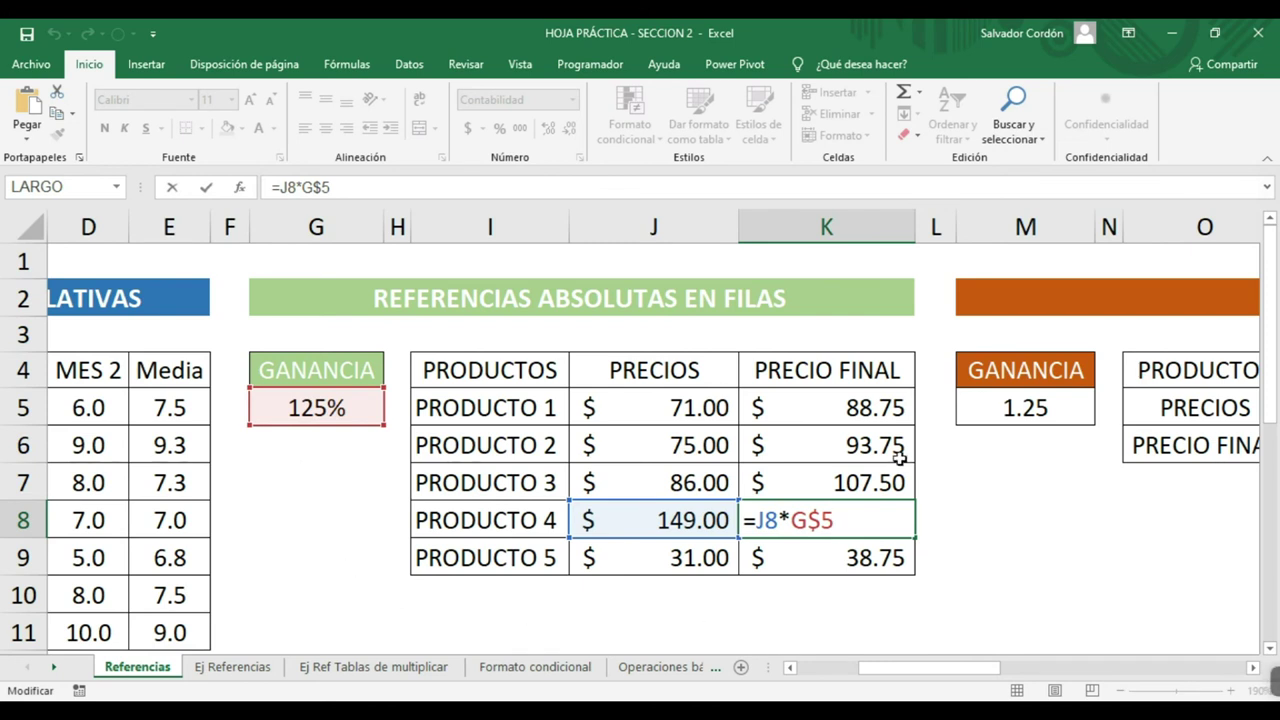
key(Return)
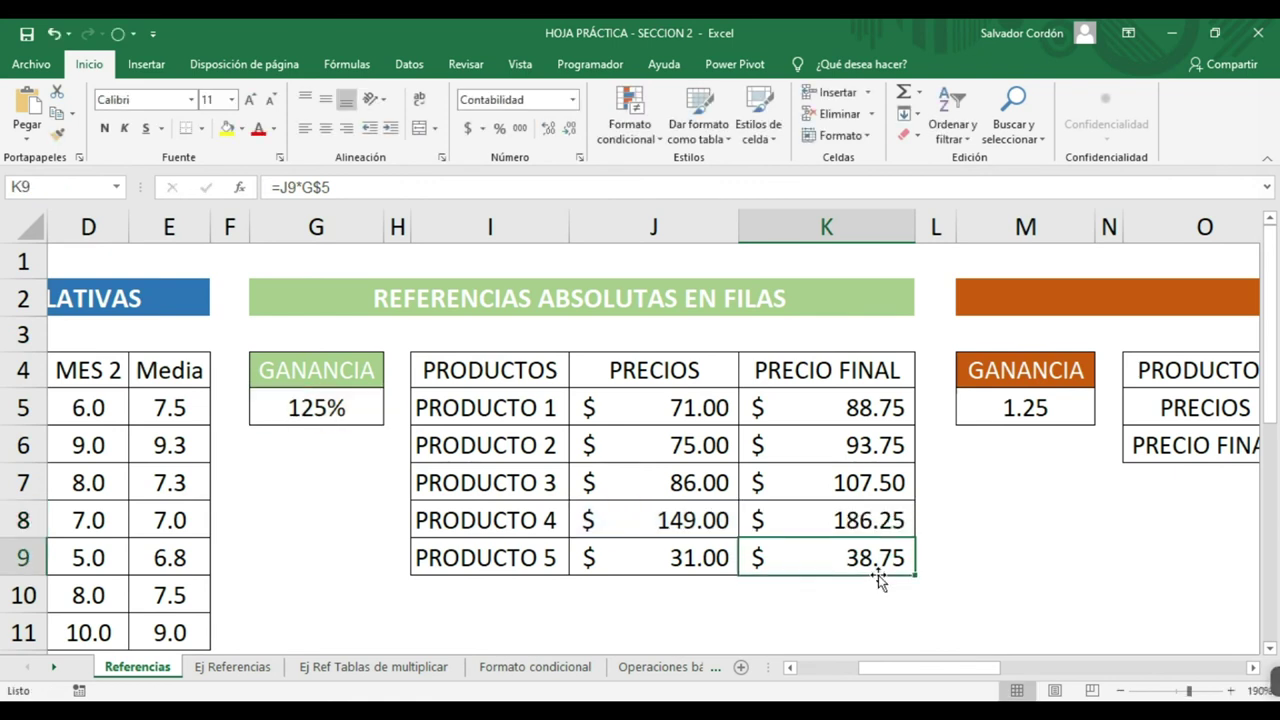
drag(874, 668, 1058, 668)
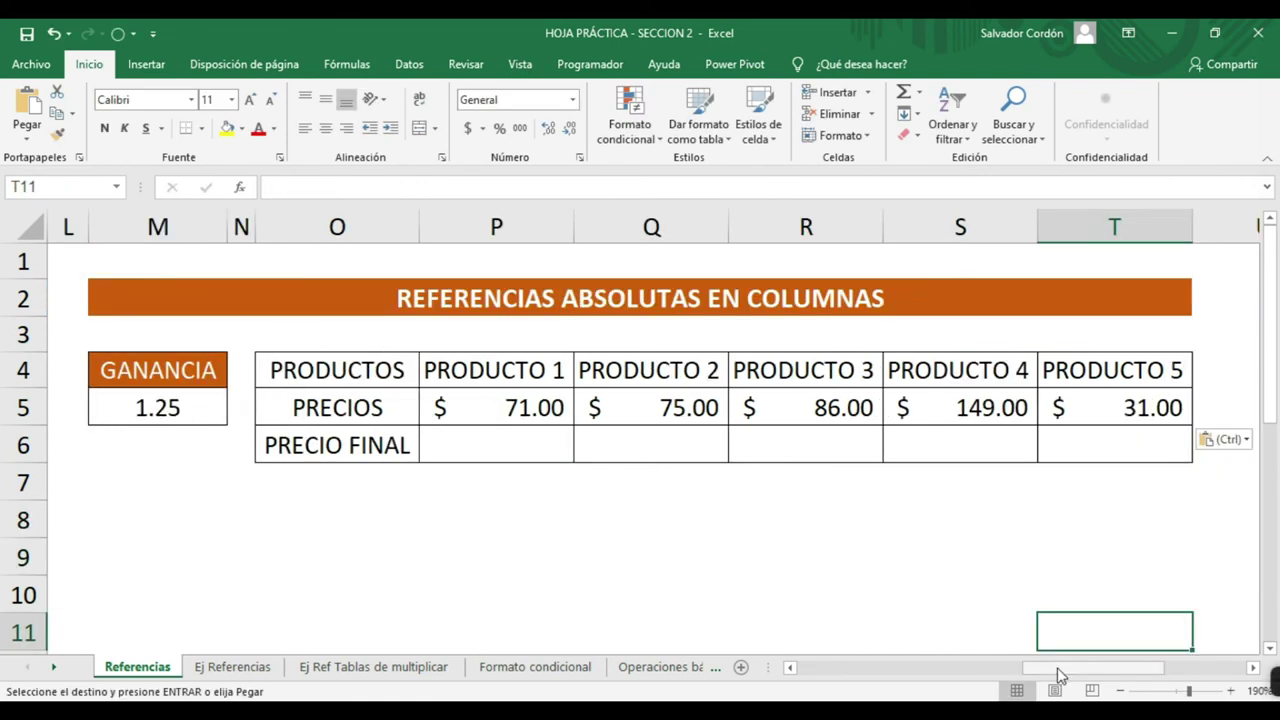
- Enter =P5*M5 in P6 so PRODUCTO 1's column-table PRECIO FINAL shows $88.75
click(502, 432)
text(=)
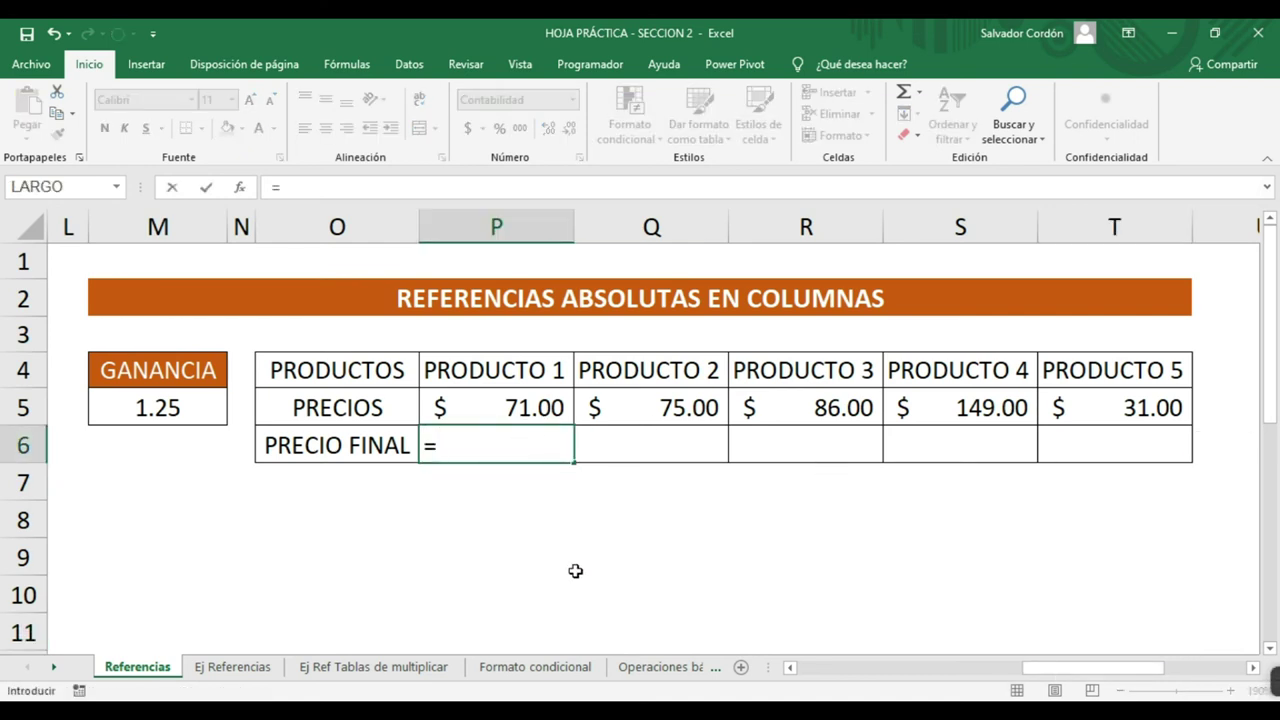
click(492, 407)
text(*)
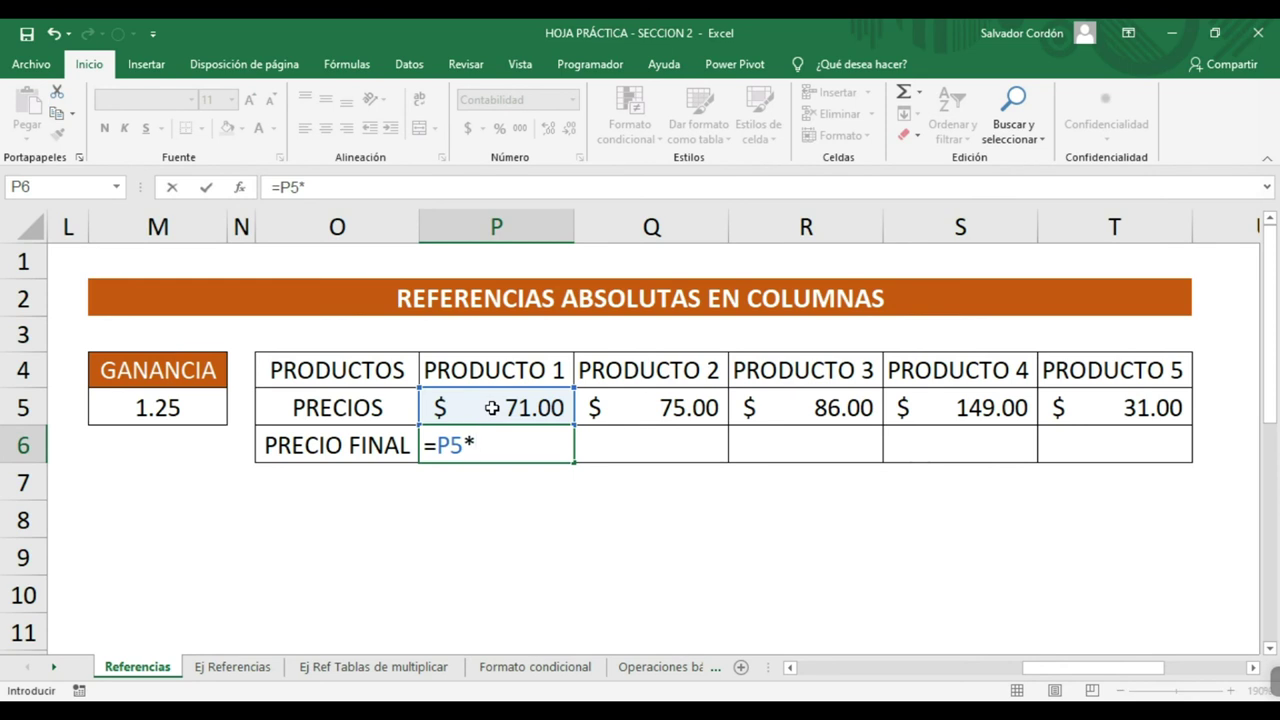
click(152, 404)
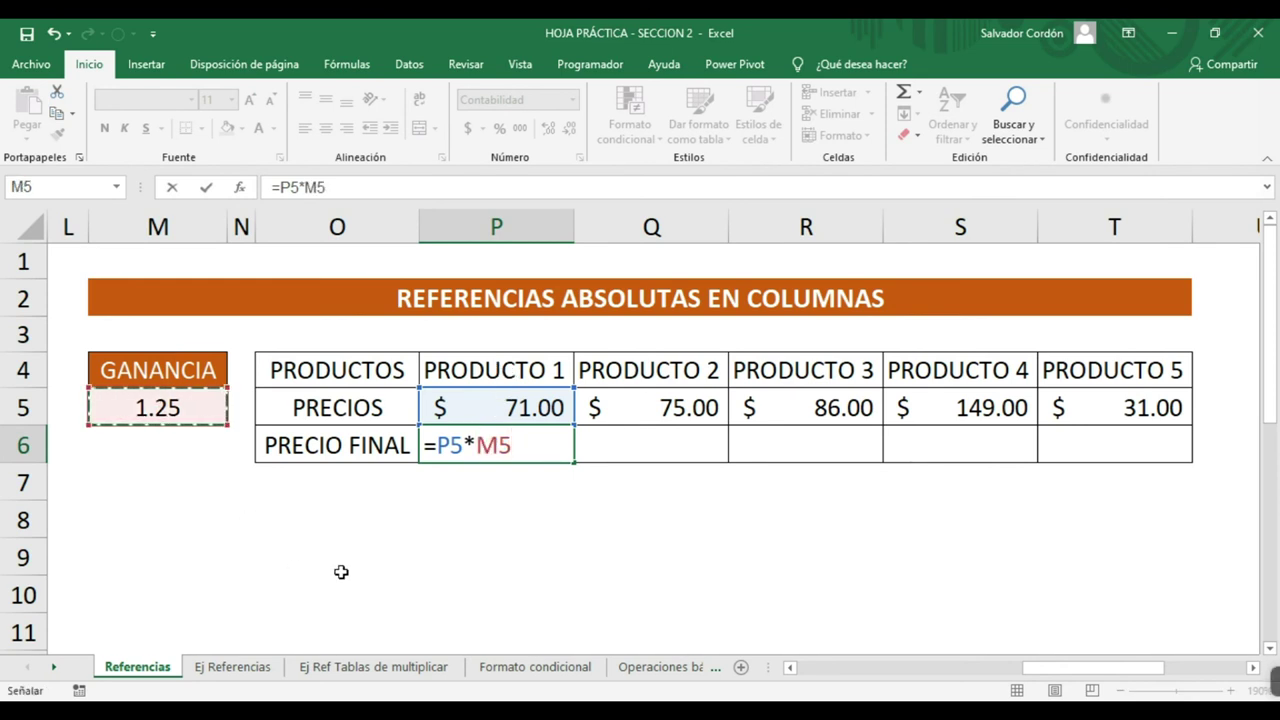
key(Return)
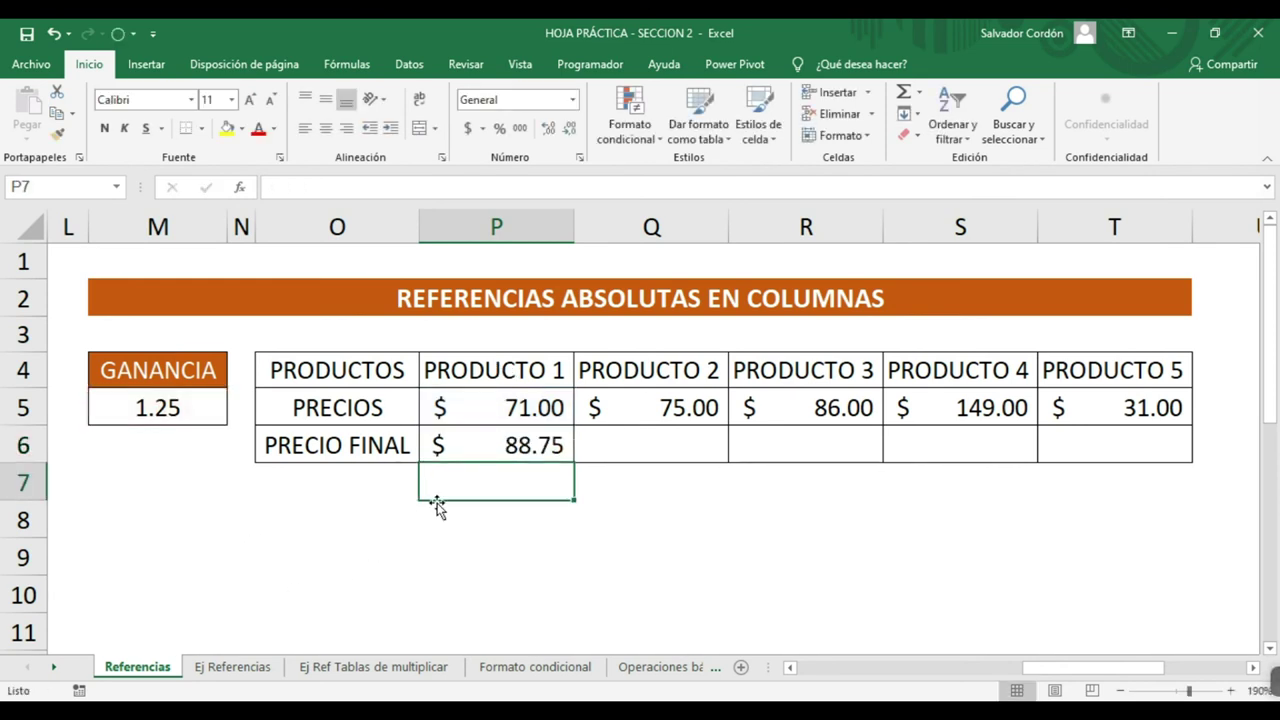
click(509, 449)
- Copy the formula across to PRODUCTO 4, then delete the incorrect Q6:S6 results
drag(575, 459, 543, 443)
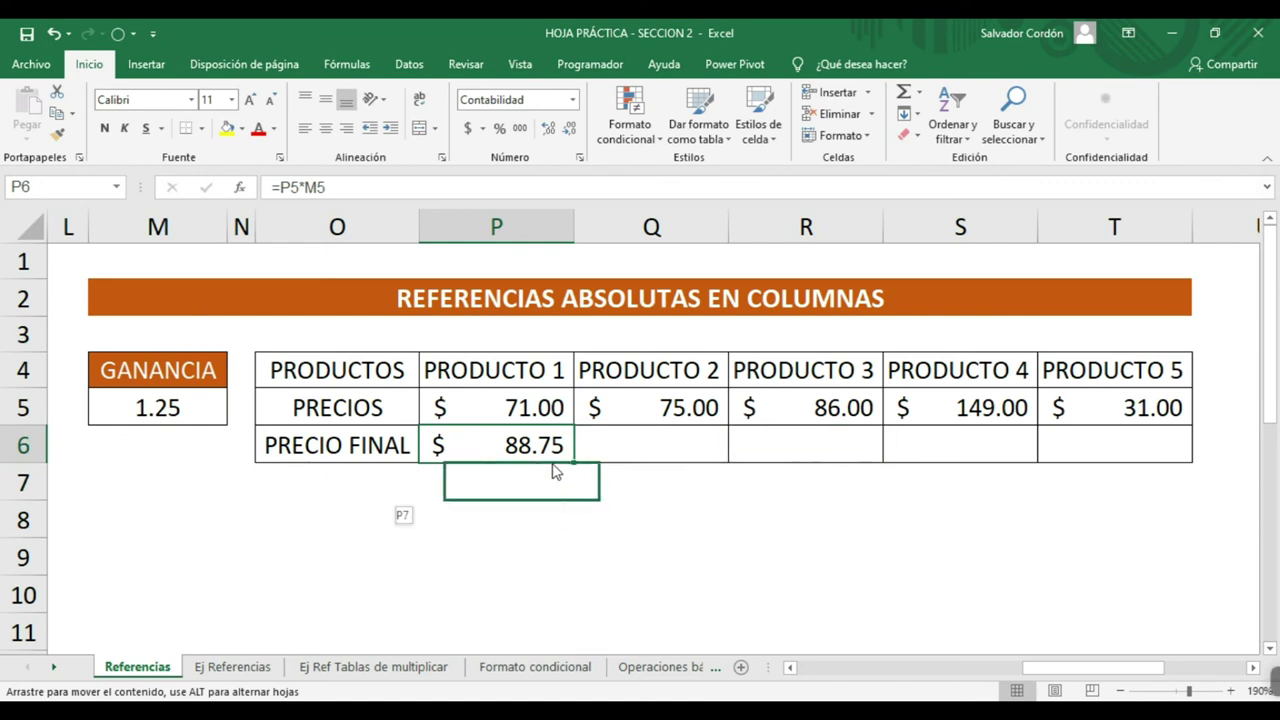
drag(576, 464, 1035, 455)
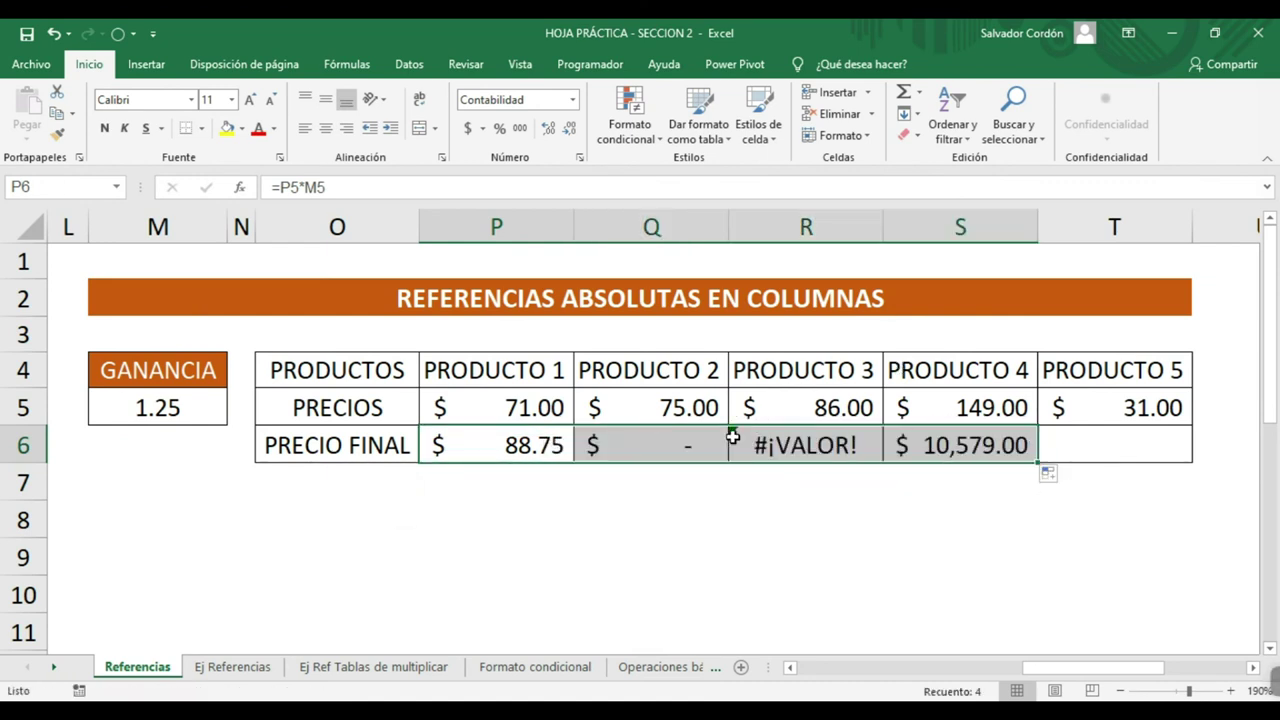
click(1048, 517)
drag(1023, 443, 700, 452)
key(Delete)
click(532, 461)
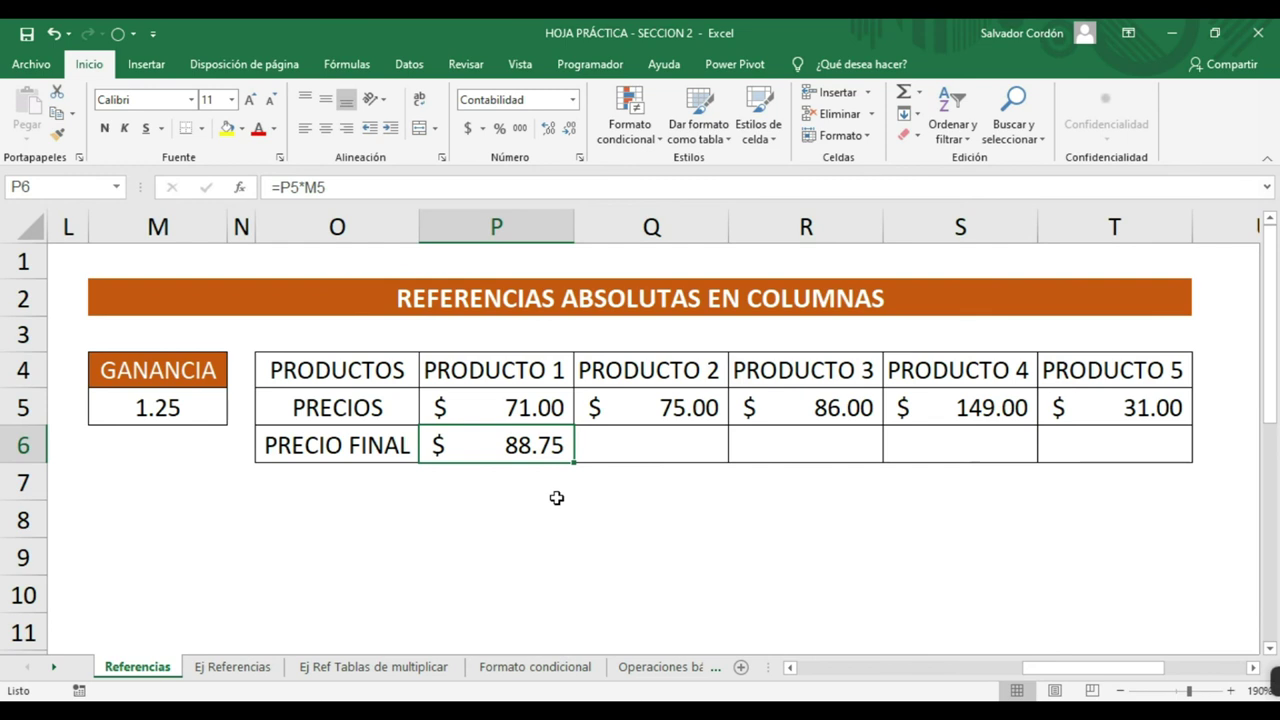
- Change P6's formula to =P5*$M5, locking only GANANCIA's column
click(320, 181)
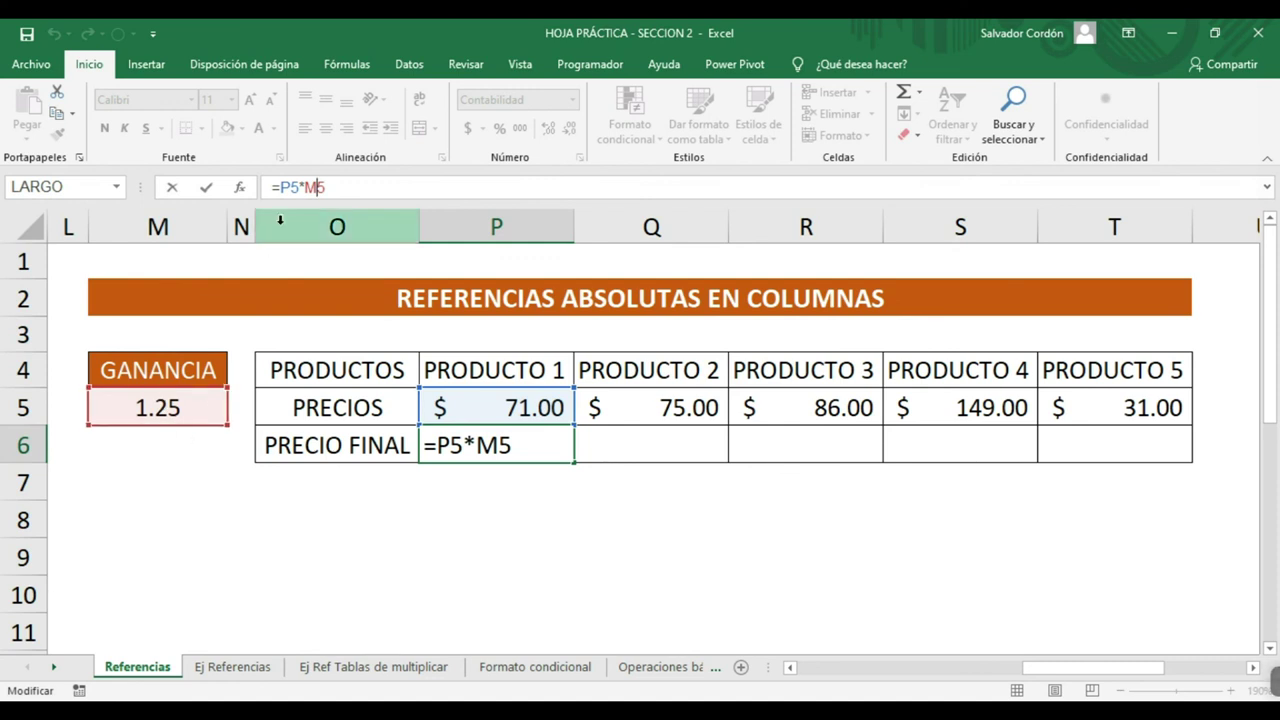
key(F4)
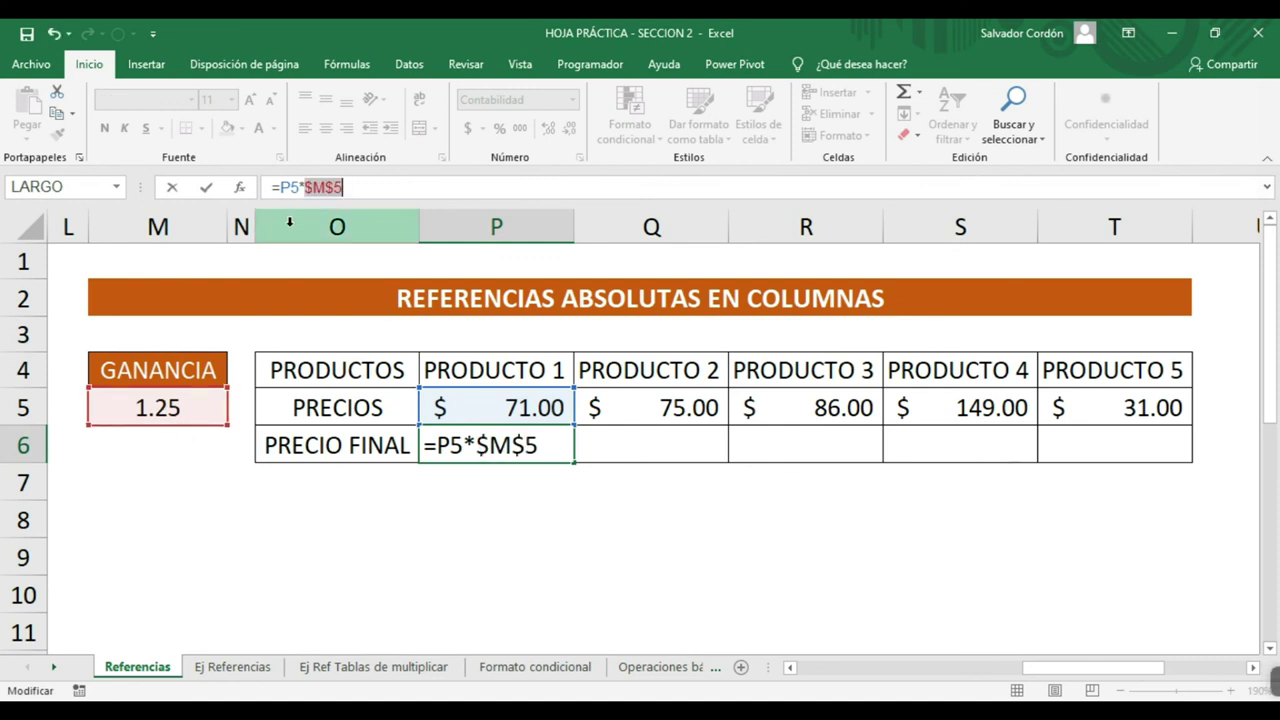
key(F4)
key(F4)
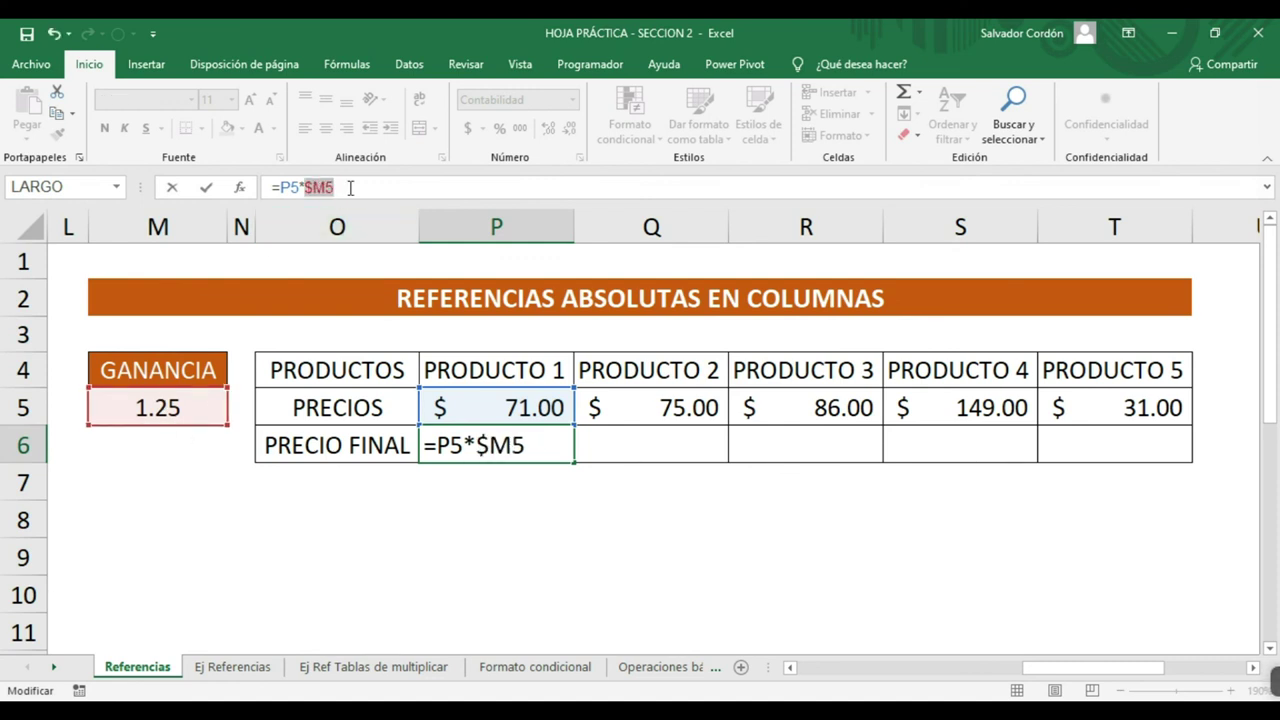
drag(336, 187, 305, 187)
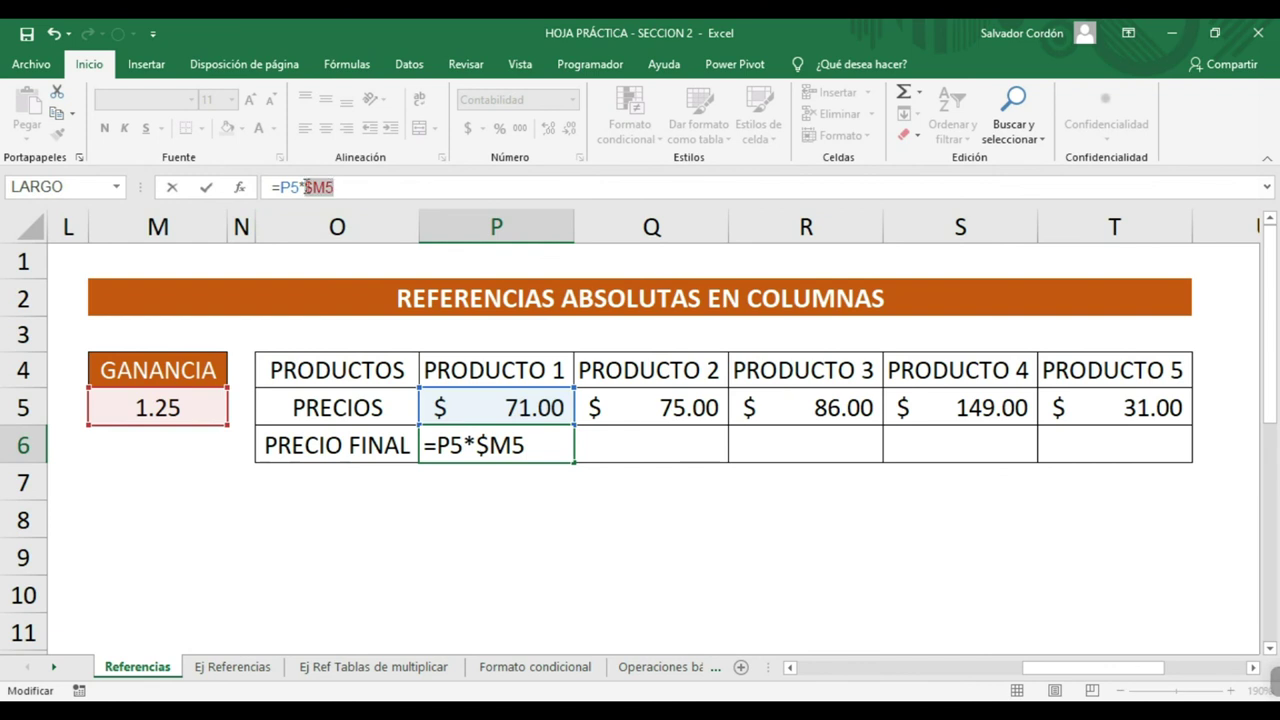
click(372, 193)
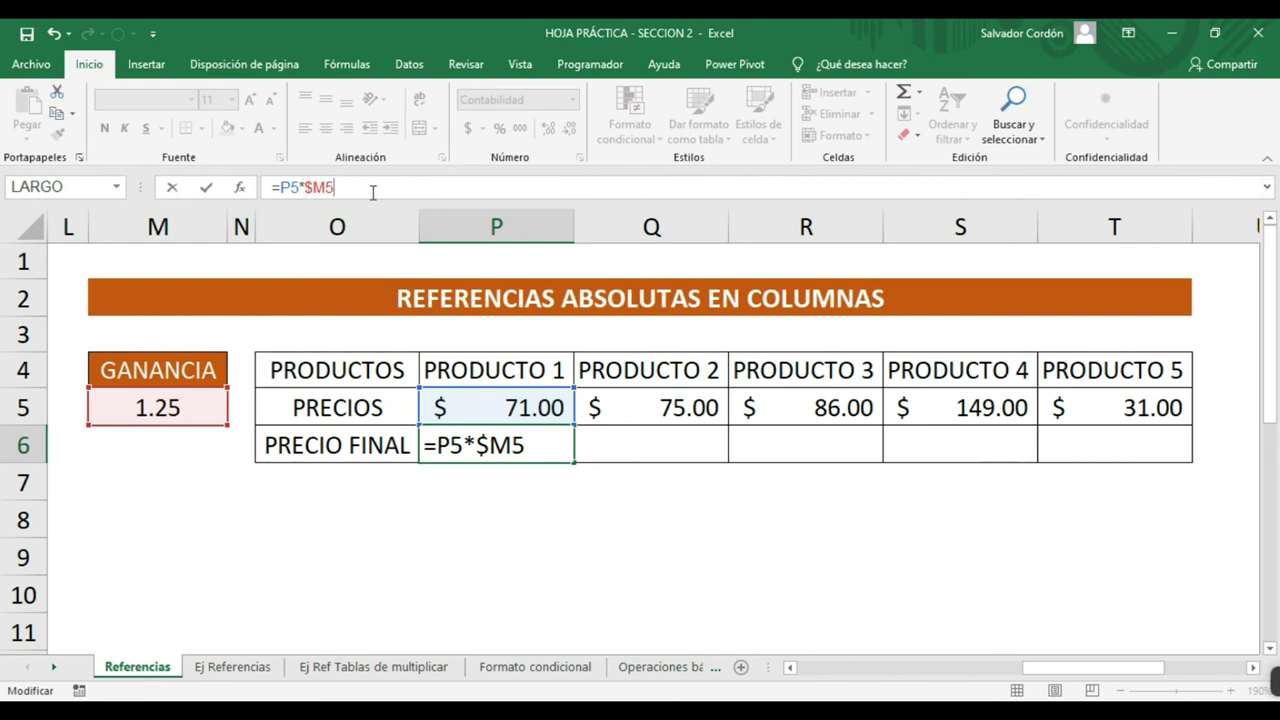
key(Return)
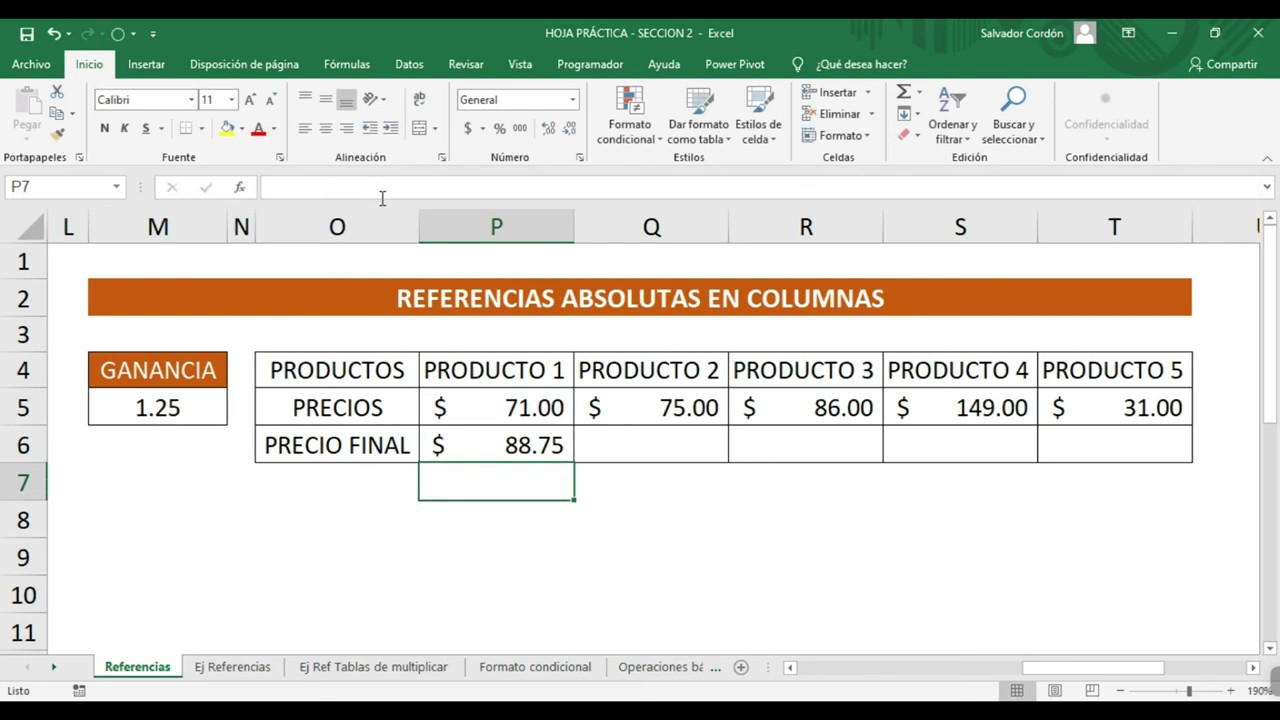
- Fill P6 right through PRODUCTO 5, showing $ 93.75, 107.50, 186.25 and 38.75
click(540, 440)
mouse_move(573, 467)
mouse_down()
mouse_move(1094, 480)
mouse_move(1140, 468)
mouse_up()
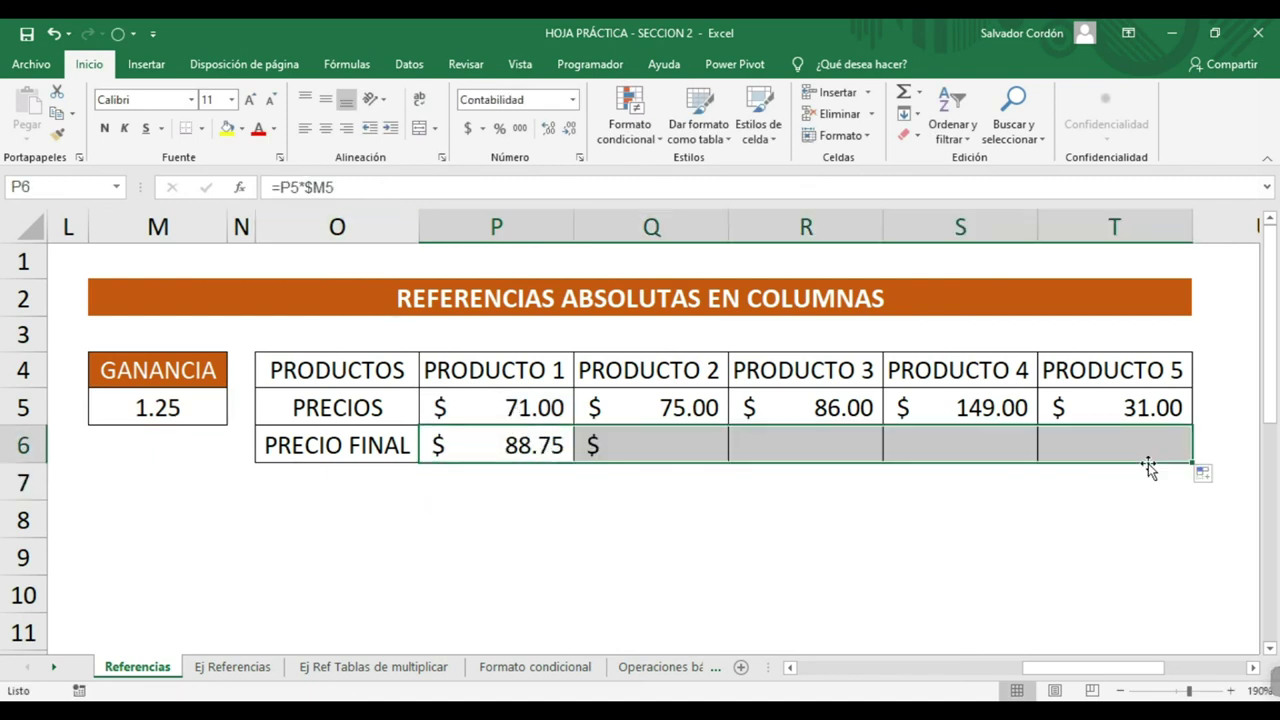
click(1130, 503)
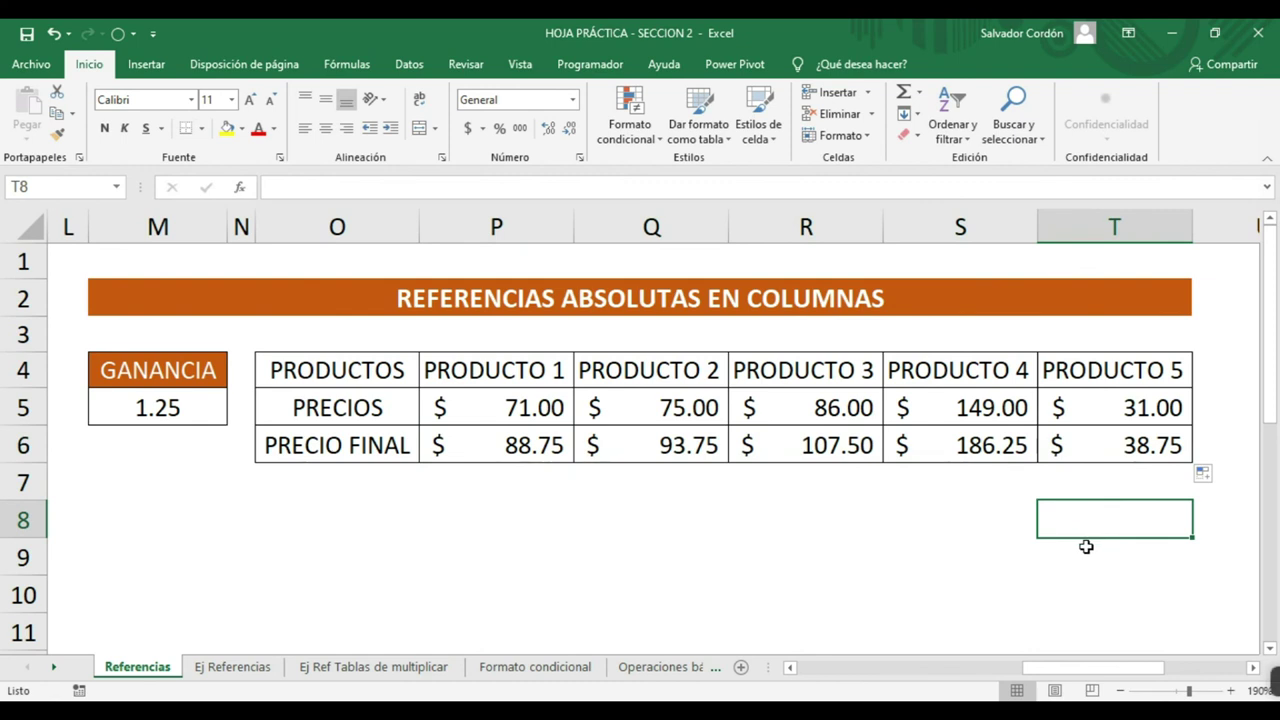